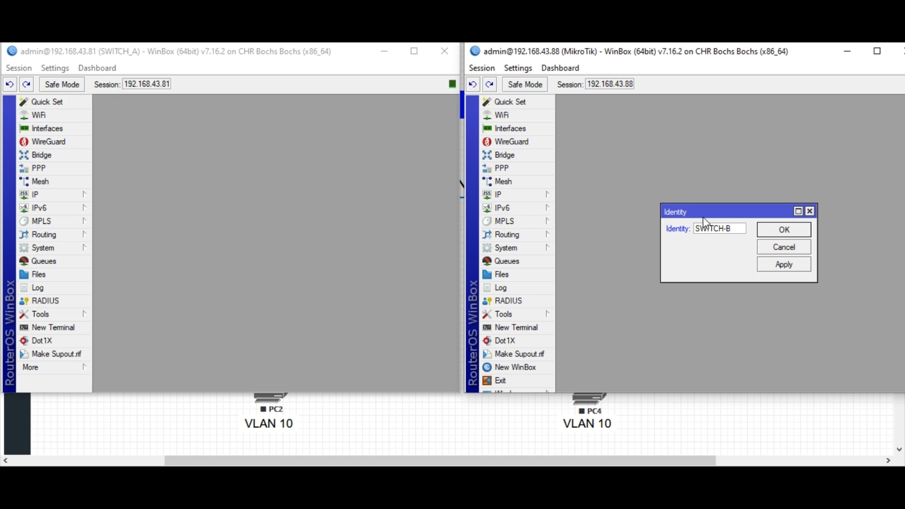
# Apply SWITCH-B as the identity of the second MikroTik router and close the identity settings
pyautogui.click(783, 264)
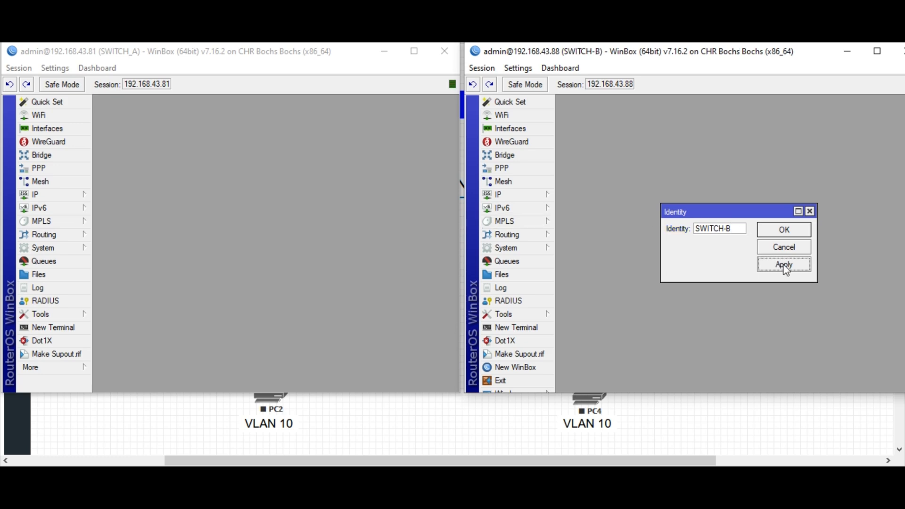
pyautogui.click(774, 230)
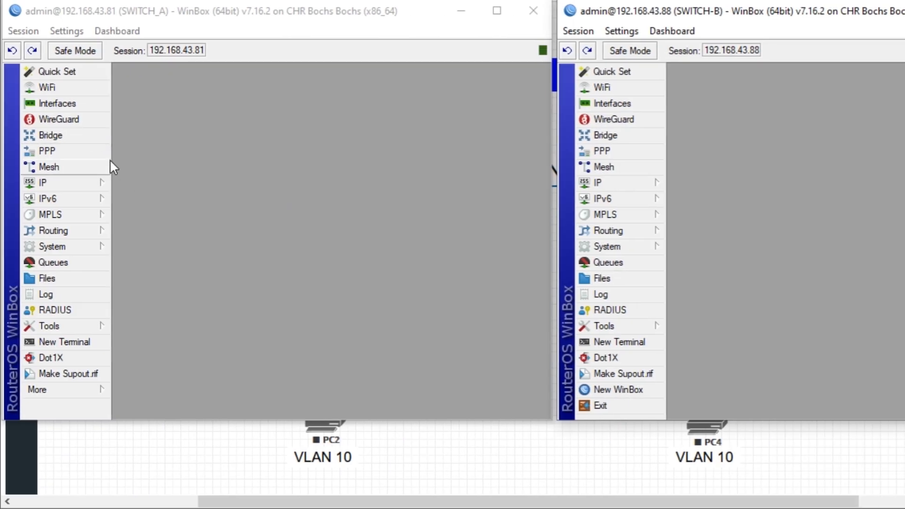
# Create a new bridge on SWITCH_A, keeping the default name and settings
pyautogui.click(78, 140)
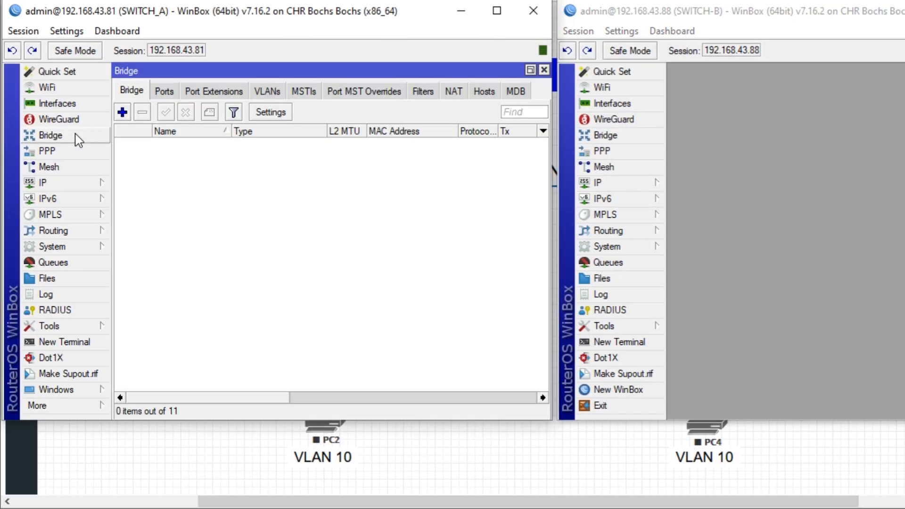
pyautogui.click(122, 113)
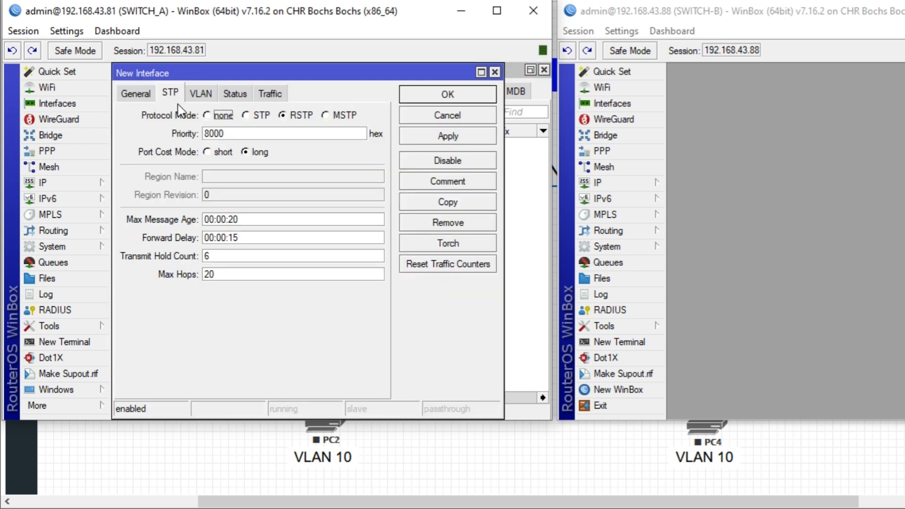
pyautogui.click(136, 94)
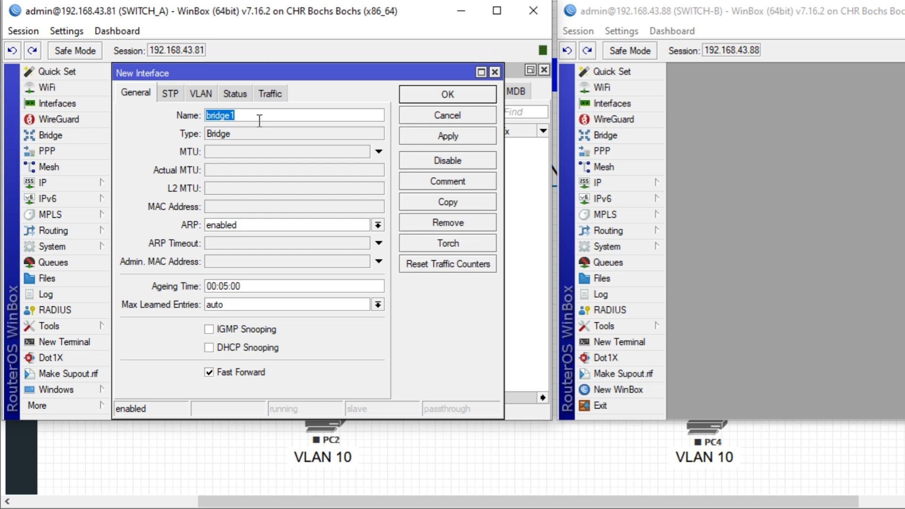
pyautogui.click(442, 141)
pyautogui.click(461, 94)
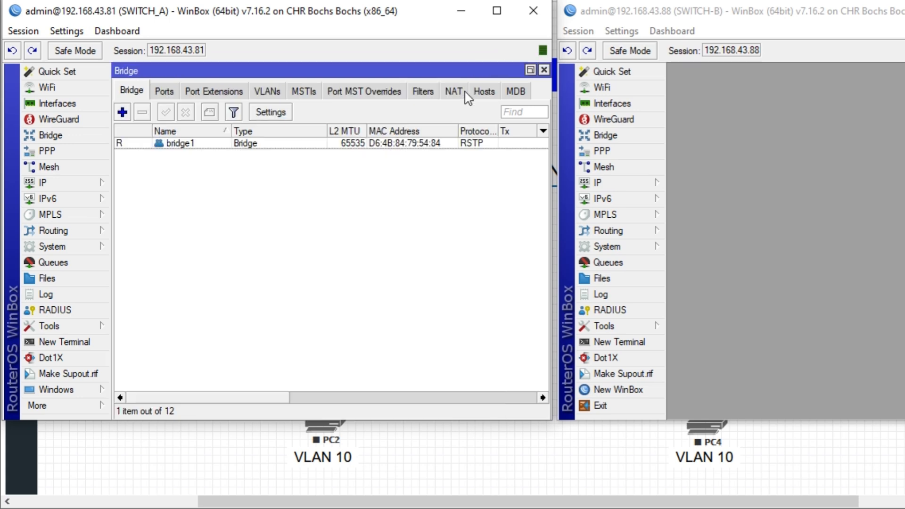
# Create a new bridge on SWITCH-B, keeping the default name and settings
pyautogui.click(605, 136)
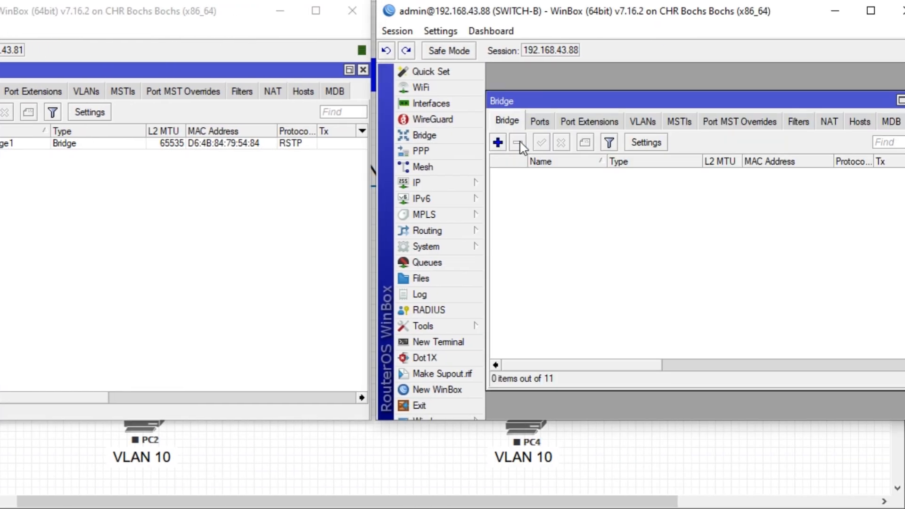
pyautogui.click(498, 143)
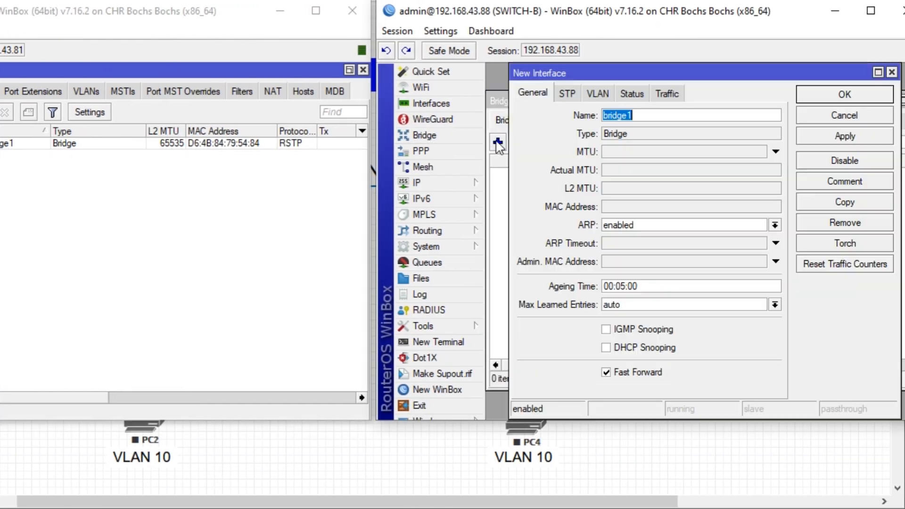
pyautogui.click(841, 141)
pyautogui.click(835, 94)
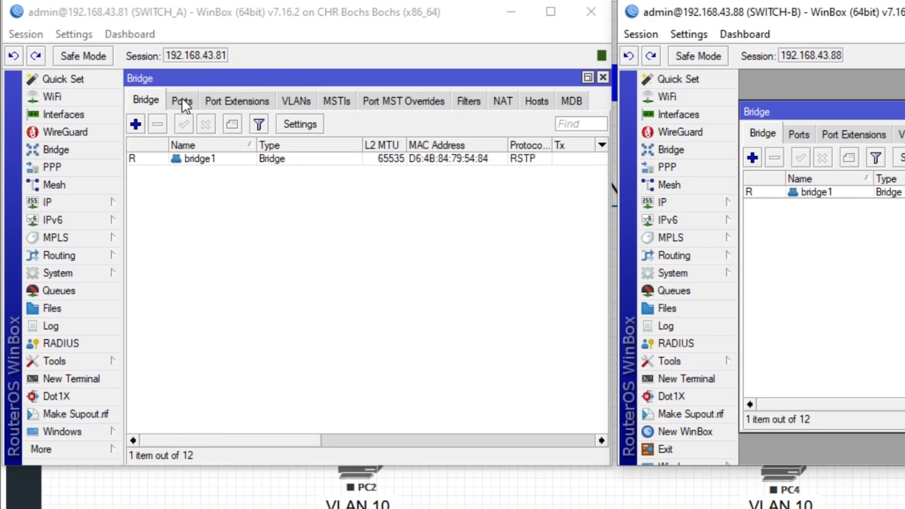
# Add ether2 as a port of bridge1 on SWITCH_A, leaving its VLAN settings at their defaults
pyautogui.click(183, 101)
pyautogui.click(135, 124)
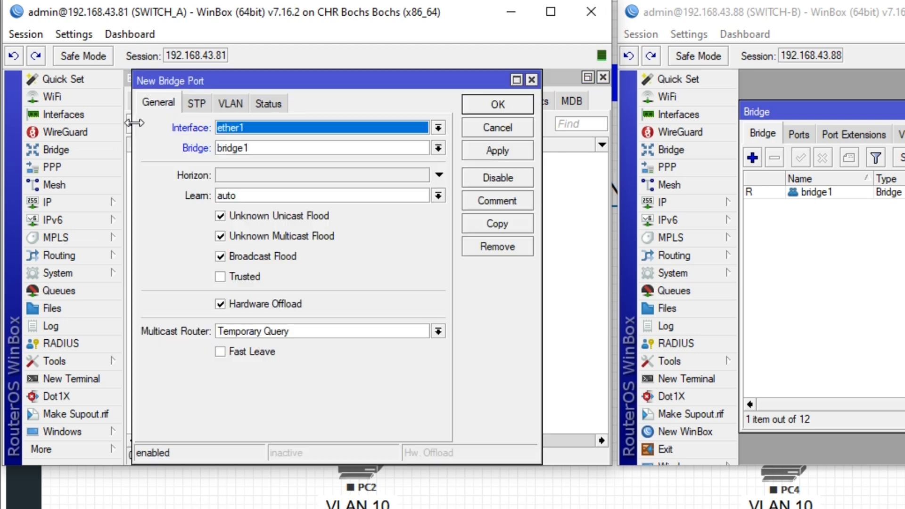
pyautogui.click(438, 128)
pyautogui.click(377, 175)
pyautogui.click(493, 151)
pyautogui.click(497, 106)
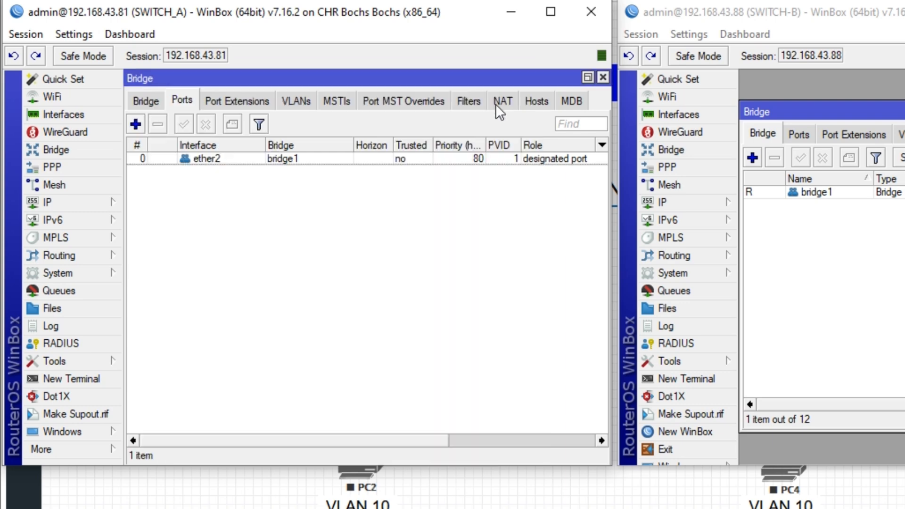
# Add ether9 as a port of bridge1 on SWITCH_A with PVID 20
pyautogui.click(135, 124)
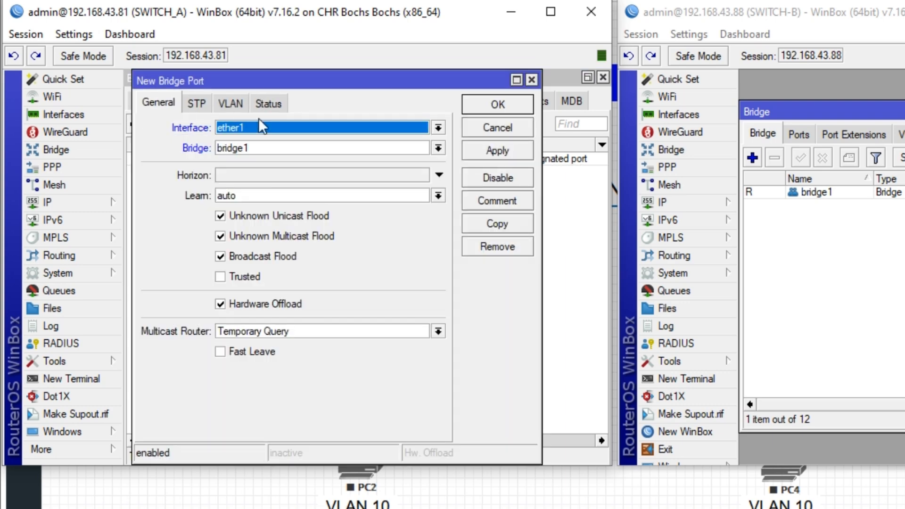
pyautogui.click(276, 127)
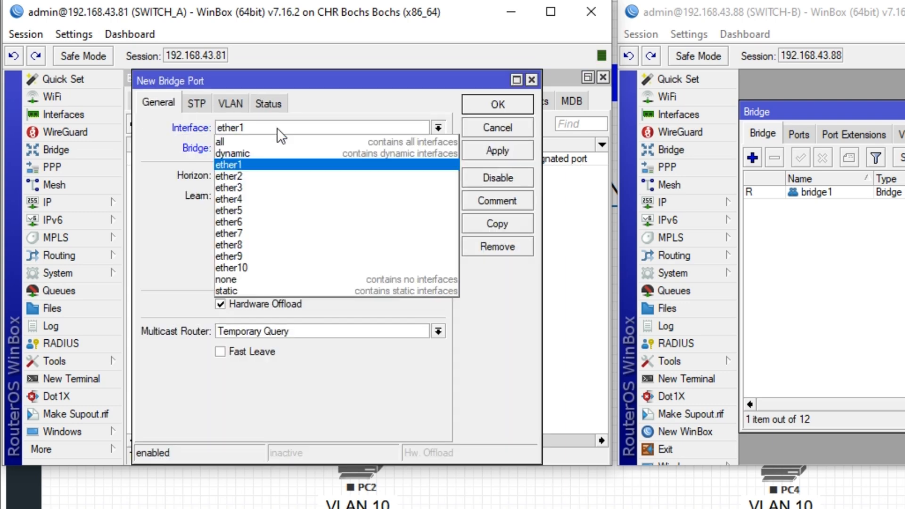
pyautogui.click(243, 255)
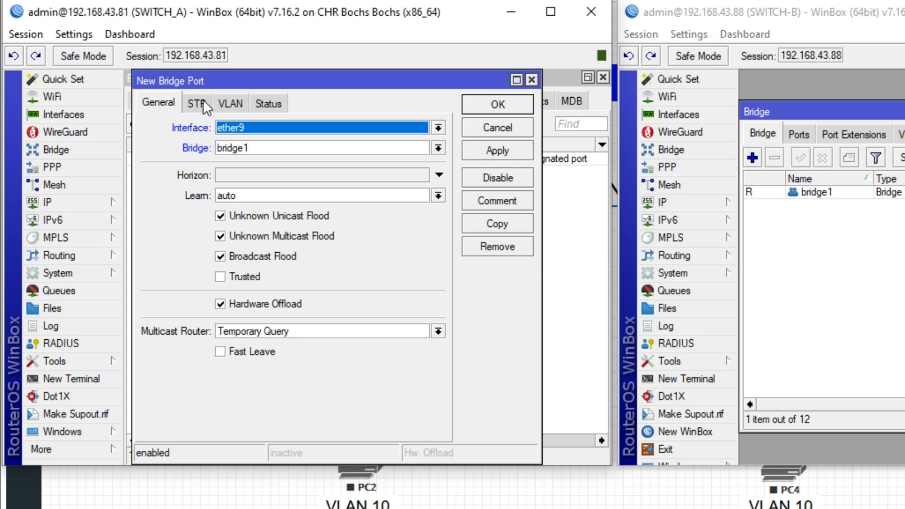
pyautogui.click(225, 103)
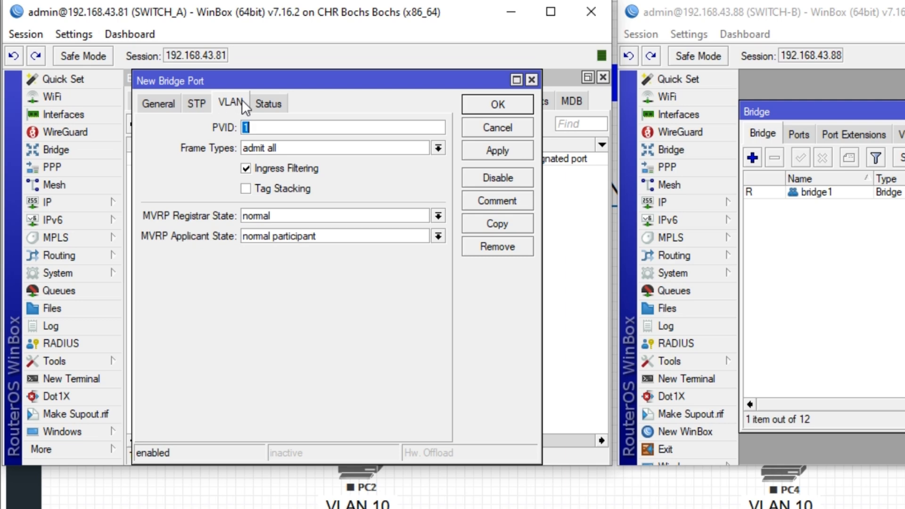
pyautogui.click(261, 128)
pyautogui.press('BackSpace')
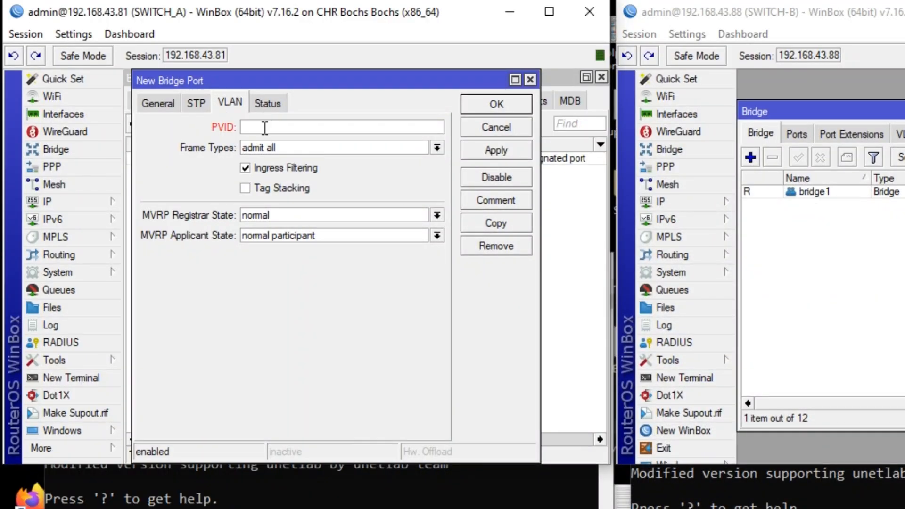
pyautogui.write('20')
pyautogui.click(496, 151)
pyautogui.click(493, 104)
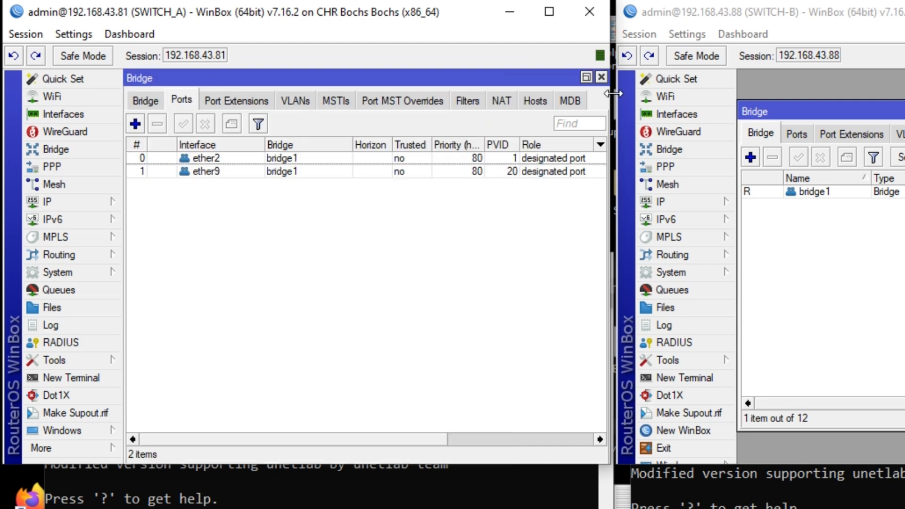
# Add ether10 as a port of bridge1 on SWITCH_A with PVID 10
pyautogui.click(136, 124)
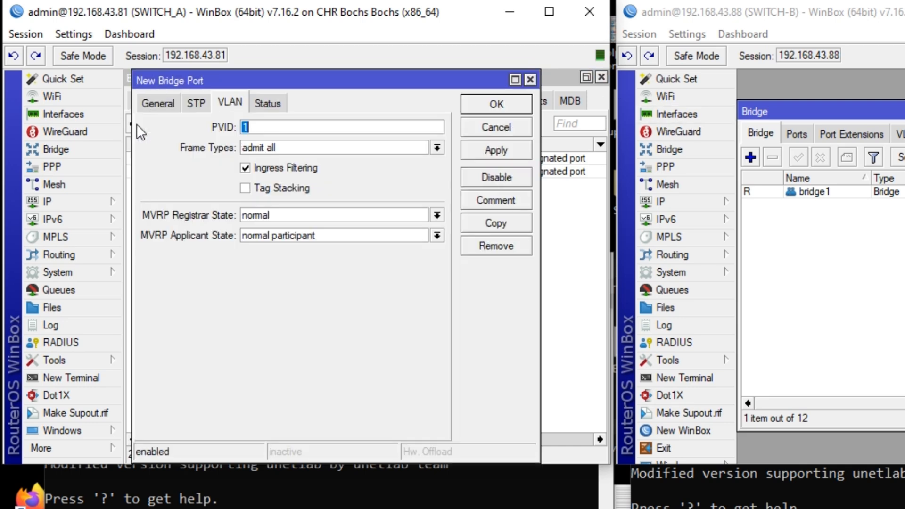
pyautogui.click(160, 102)
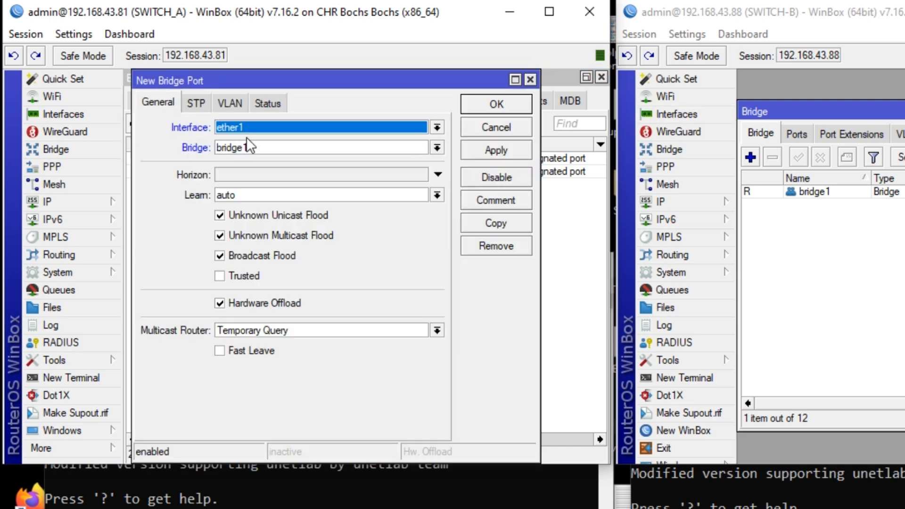
pyautogui.click(263, 126)
pyautogui.click(246, 265)
pyautogui.click(226, 103)
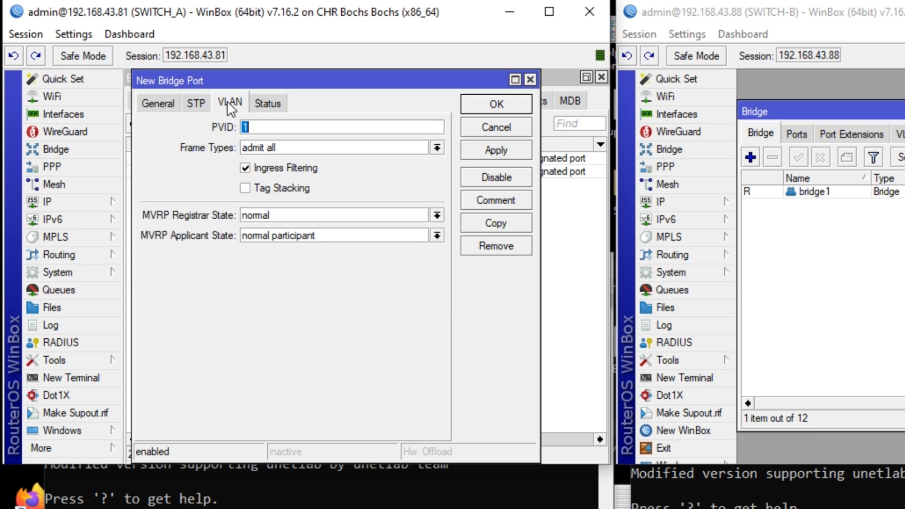
pyautogui.click(274, 128)
pyautogui.write('0')
pyautogui.click(507, 152)
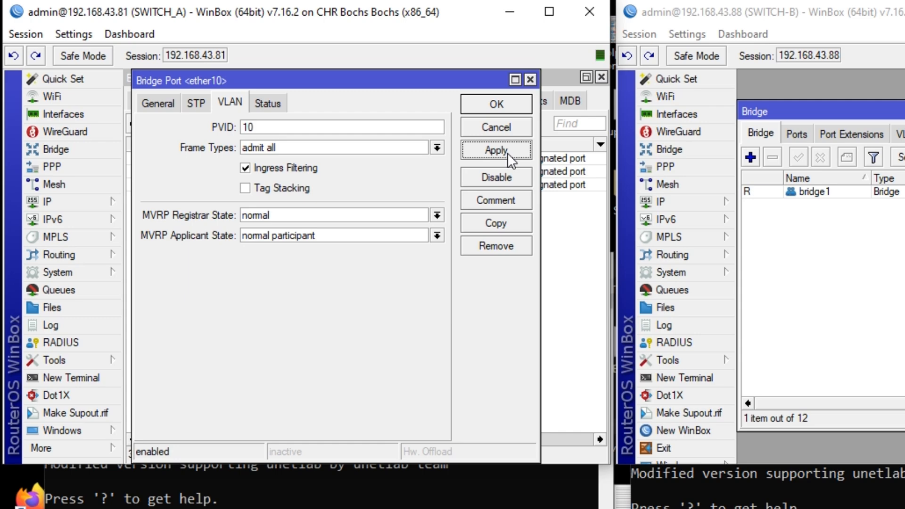
pyautogui.click(500, 106)
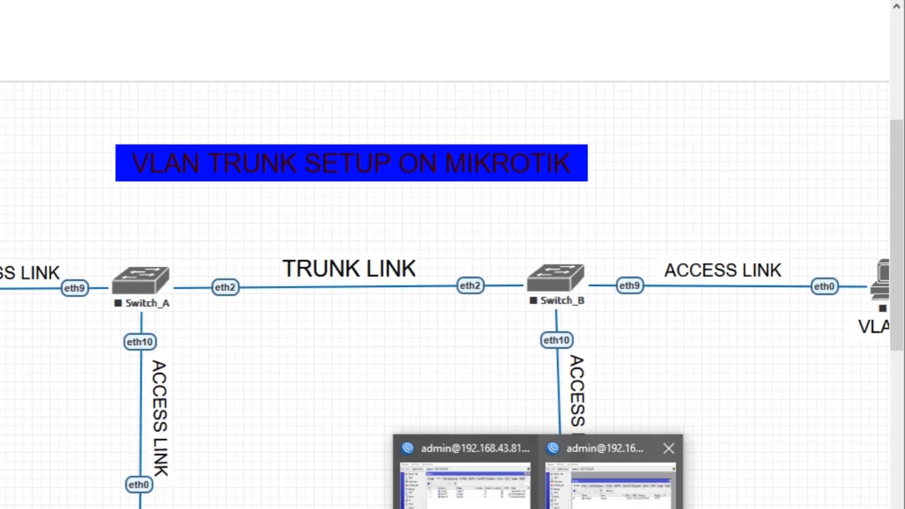
# Switch to the SWITCH-B session and add ether10 as a port of bridge1 with PVID 10
pyautogui.click(611, 483)
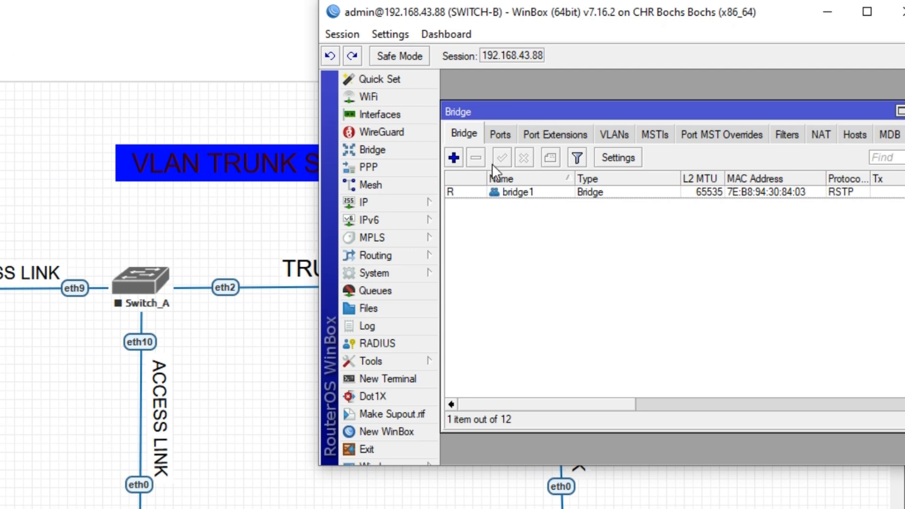
pyautogui.click(500, 135)
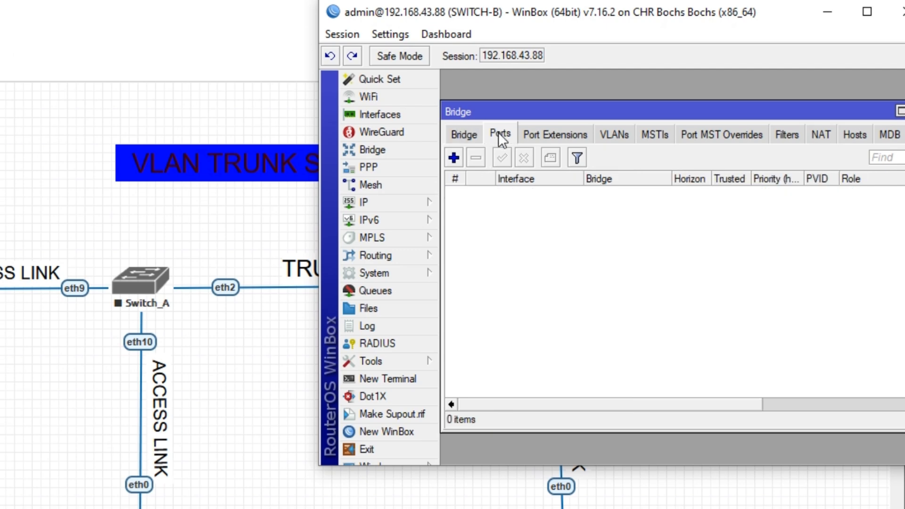
pyautogui.click(455, 159)
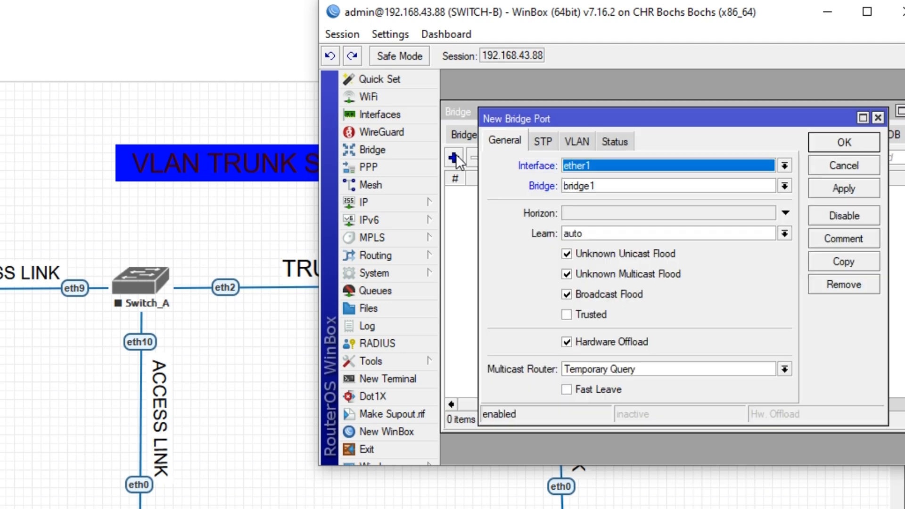
pyautogui.click(574, 166)
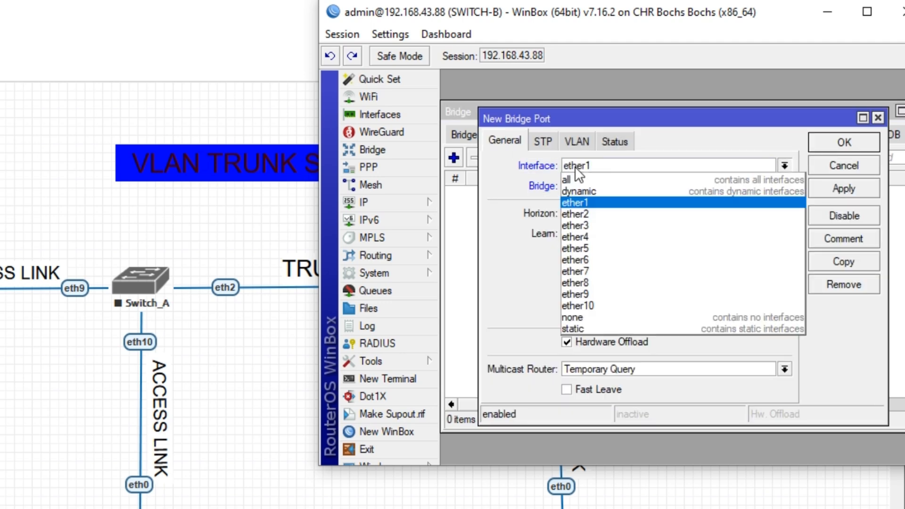
pyautogui.click(586, 296)
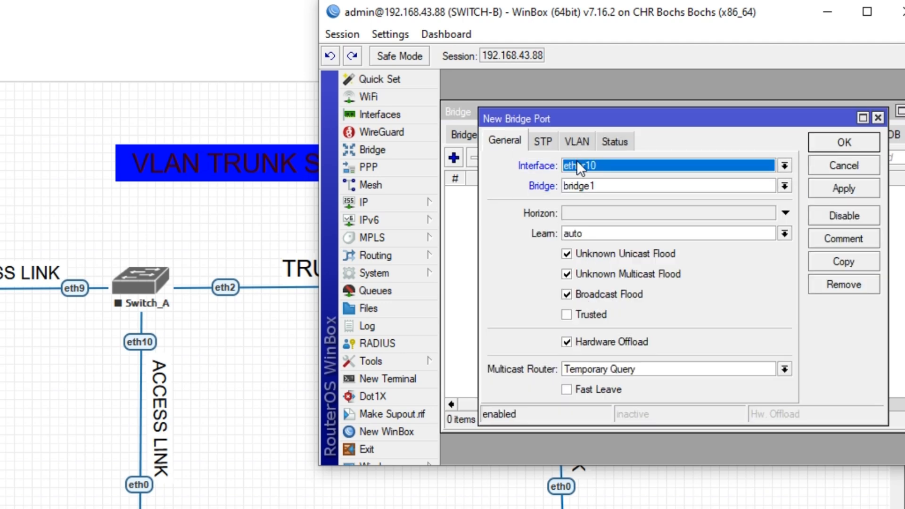
pyautogui.click(578, 141)
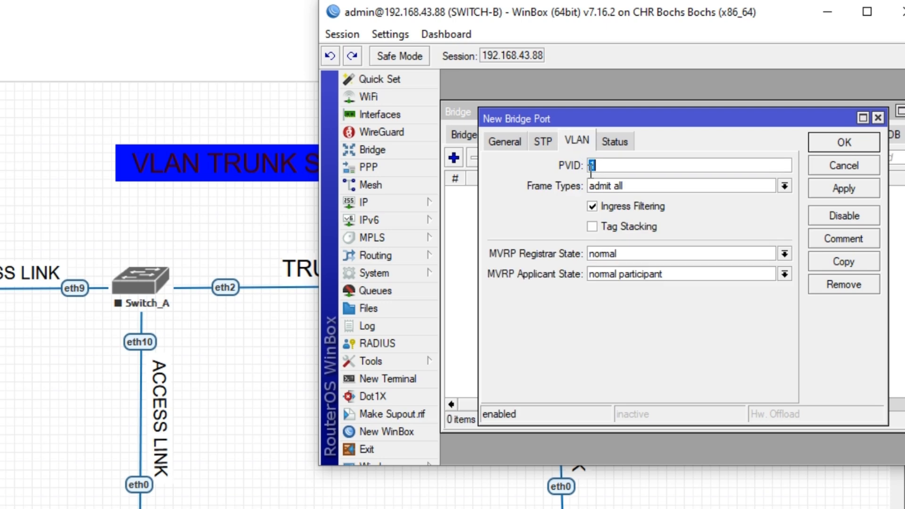
pyautogui.click(608, 166)
pyautogui.write('0')
pyautogui.click(836, 187)
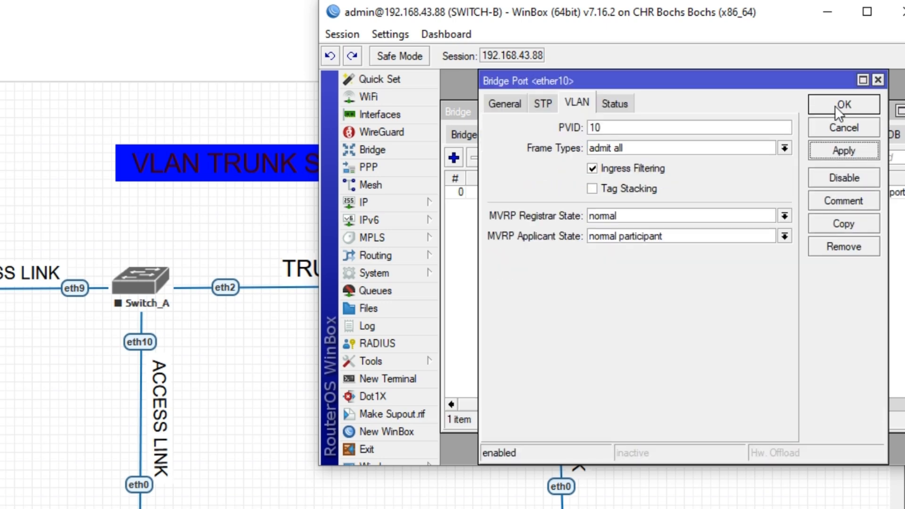
pyautogui.click(831, 101)
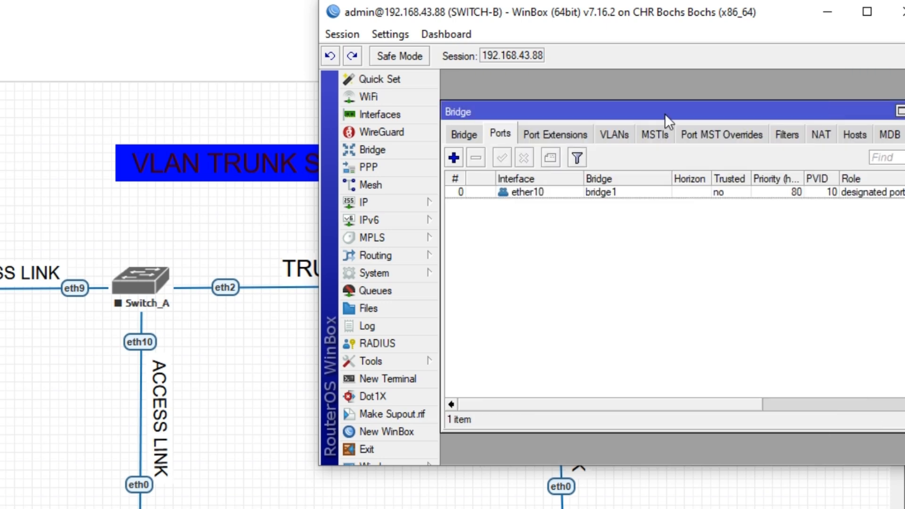
# Add ether9 as a port of bridge1 on SWITCH-B with PVID 20
pyautogui.click(454, 158)
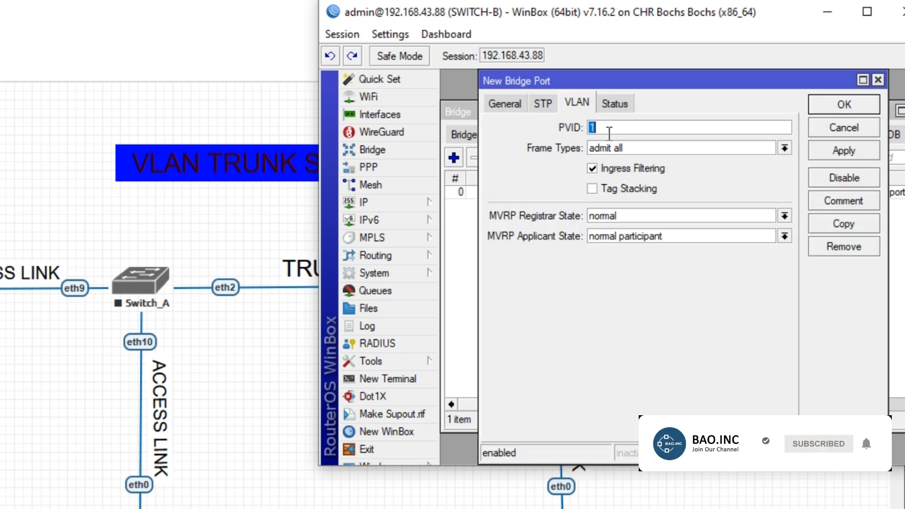
pyautogui.click(607, 127)
pyautogui.press('BackSpace')
pyautogui.write('20')
pyautogui.click(496, 102)
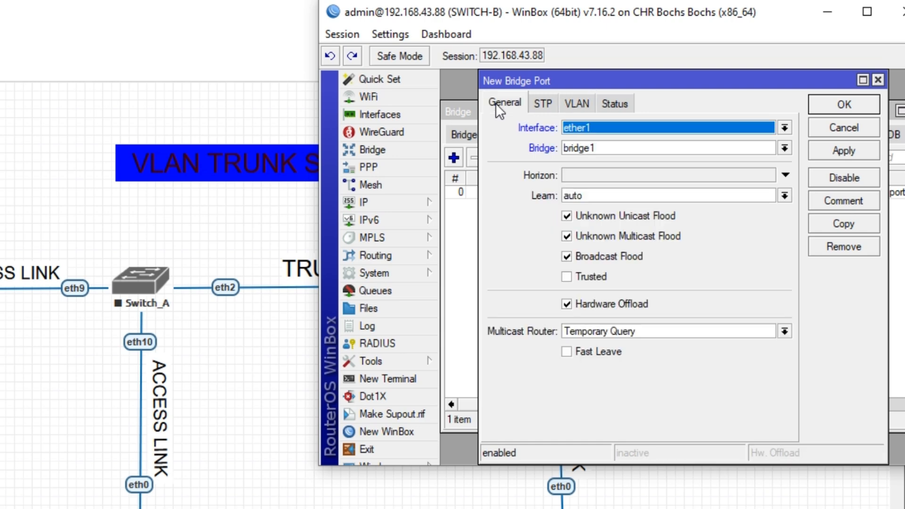
pyautogui.click(575, 126)
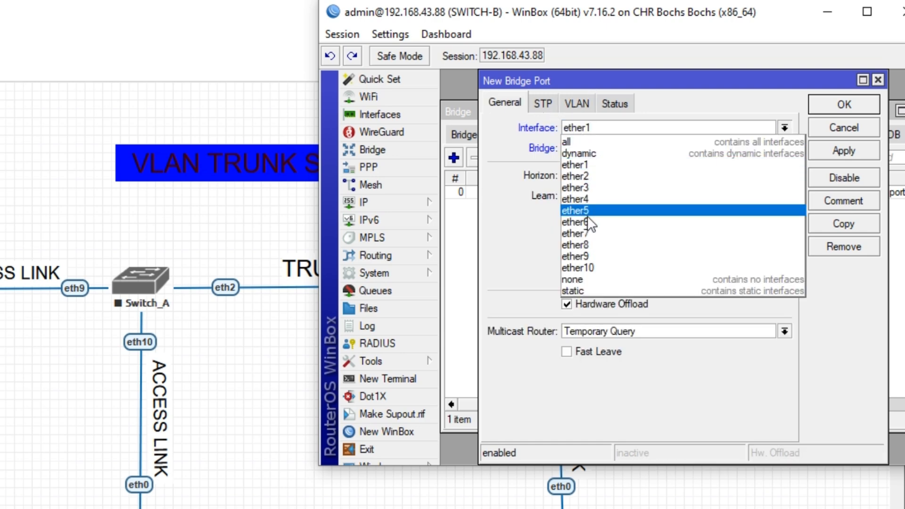
pyautogui.click(587, 256)
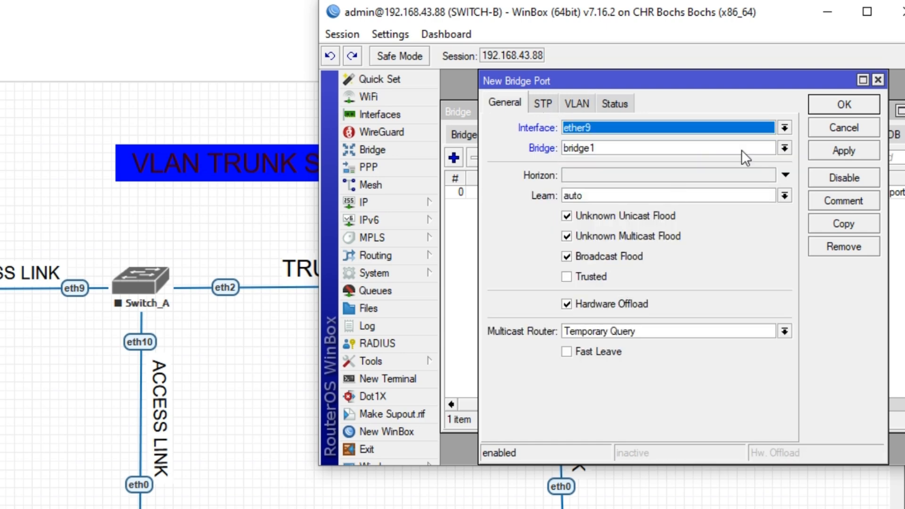
pyautogui.click(838, 151)
pyautogui.click(835, 103)
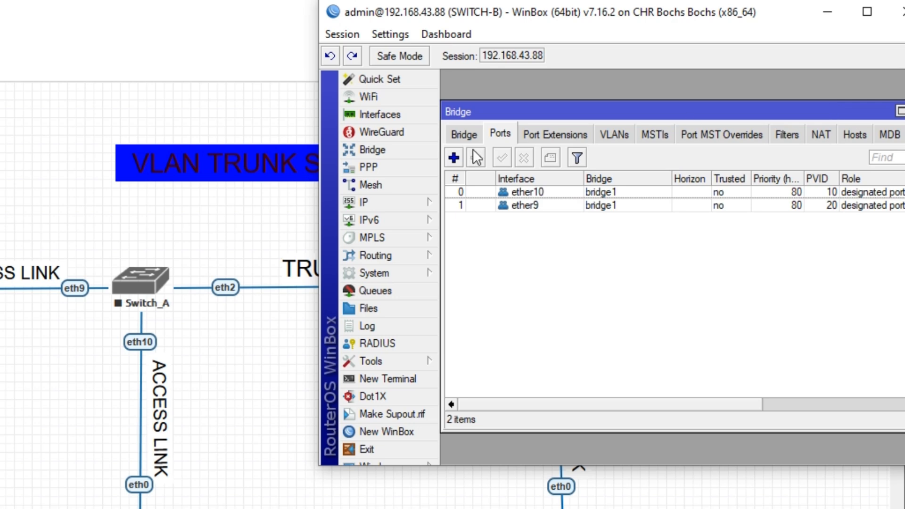
# Add ether2 as a port of bridge1 on SWITCH-B, keeping the default port settings
pyautogui.click(454, 158)
pyautogui.click(576, 126)
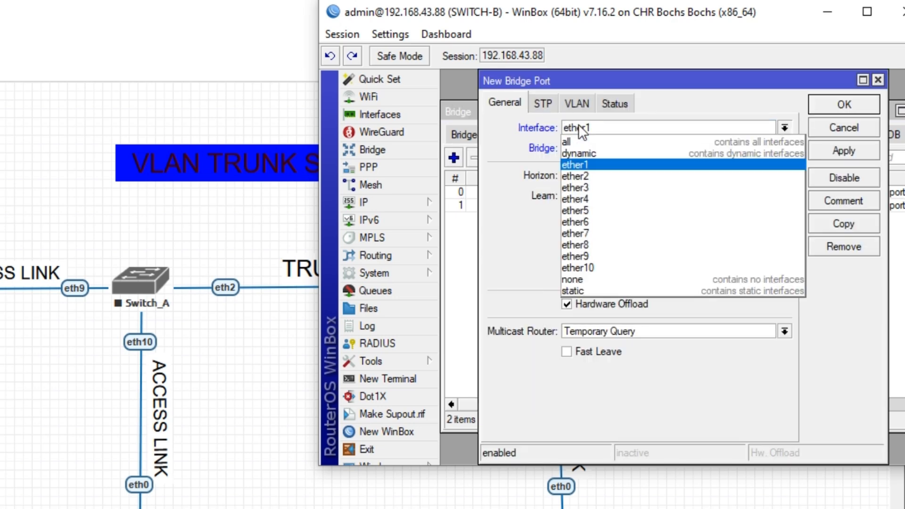
pyautogui.click(587, 176)
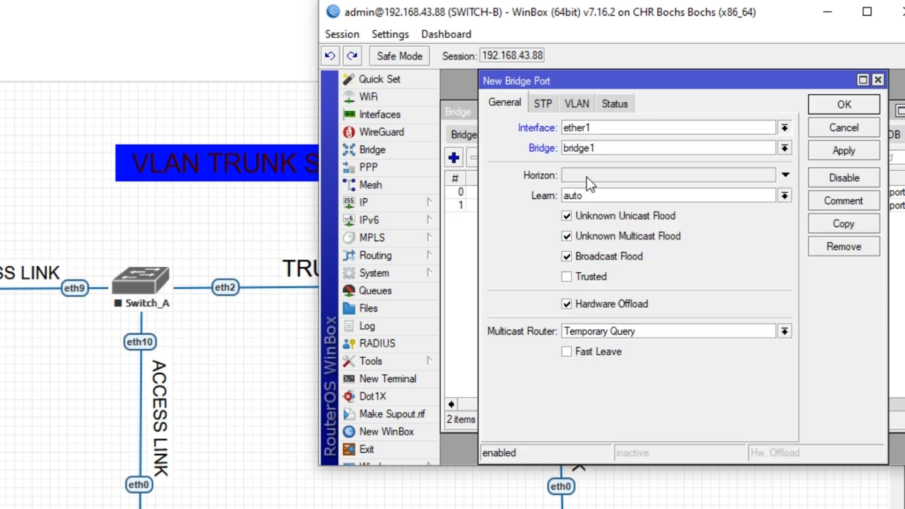
pyautogui.click(840, 150)
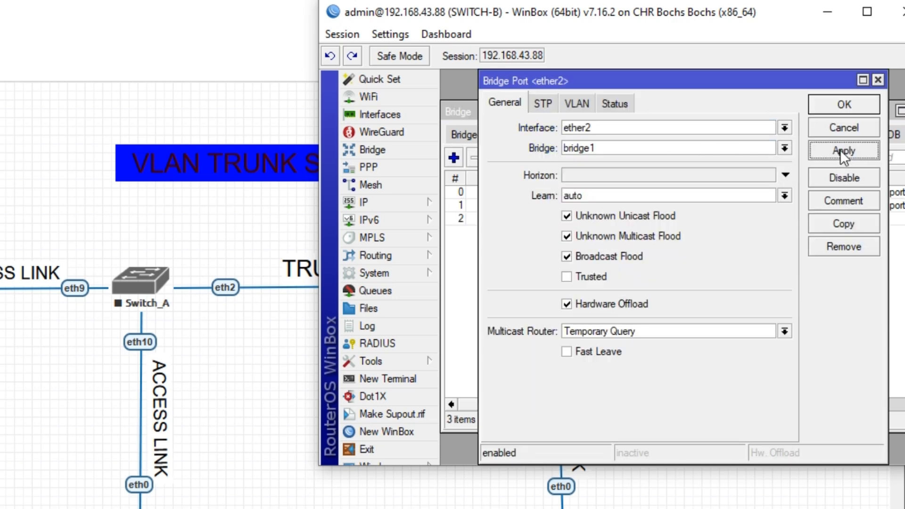
pyautogui.click(838, 106)
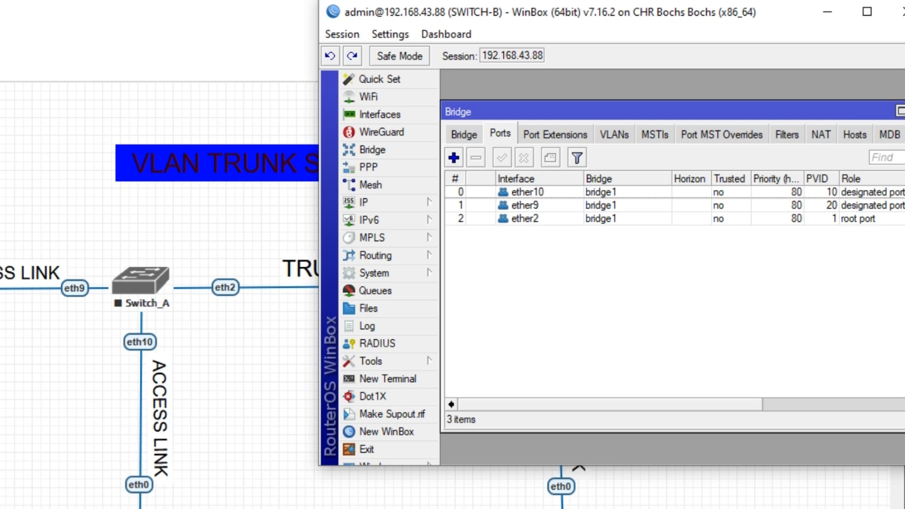
# Switch to the SWITCH_A session and start a new bridge VLAN entry for bridge1 with ether2 as the tagged port
pyautogui.moveTo(537, 508)
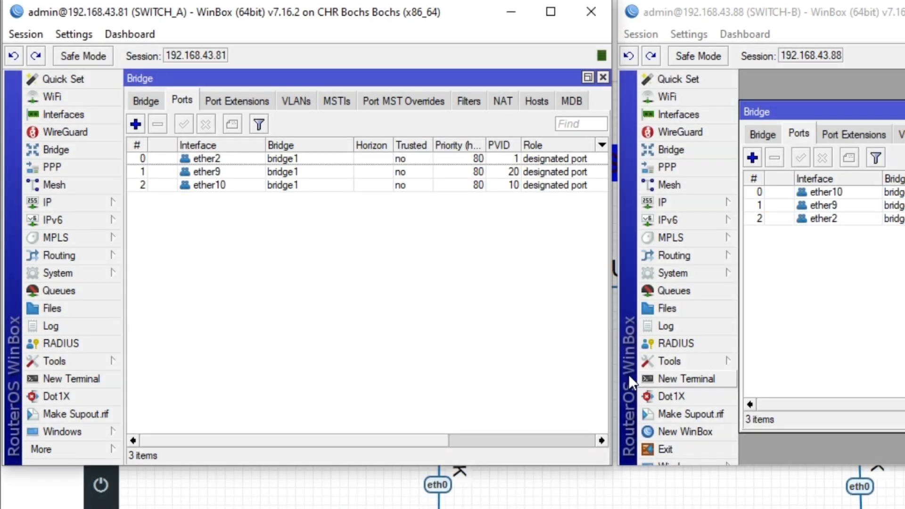
pyautogui.click(148, 101)
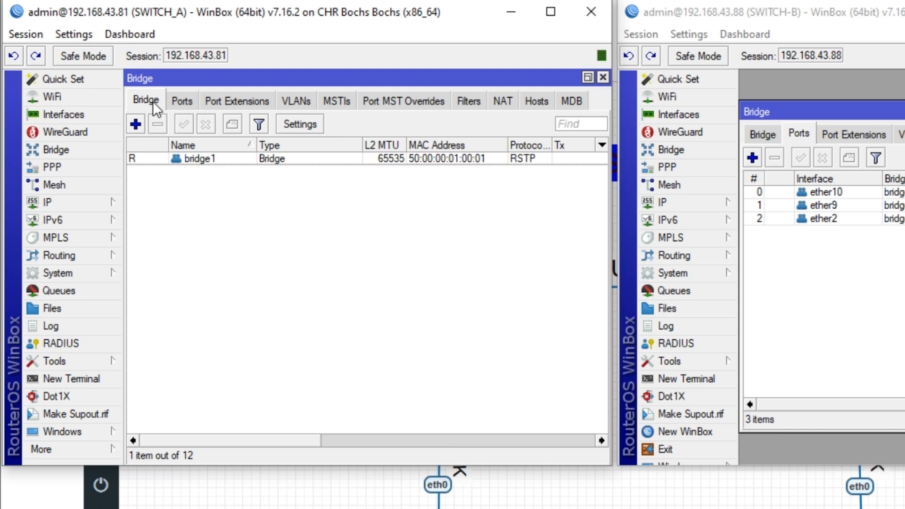
pyautogui.click(293, 102)
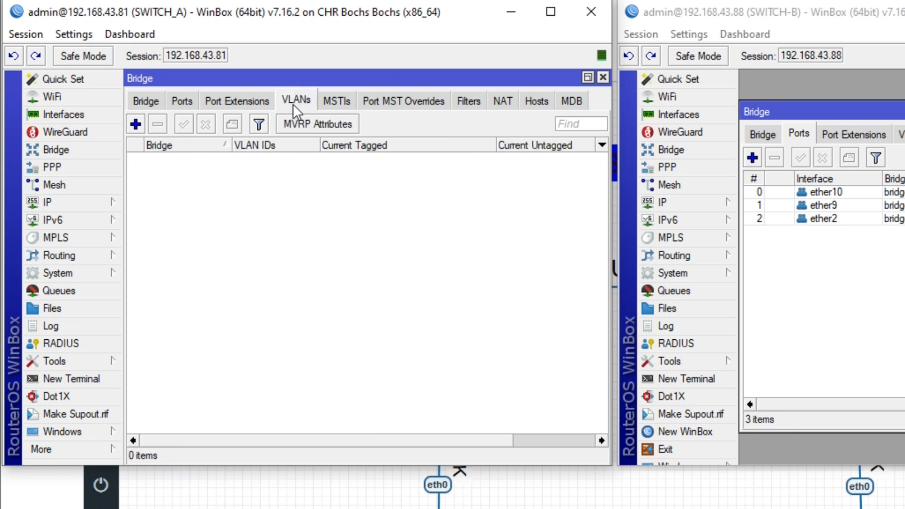
pyautogui.click(140, 126)
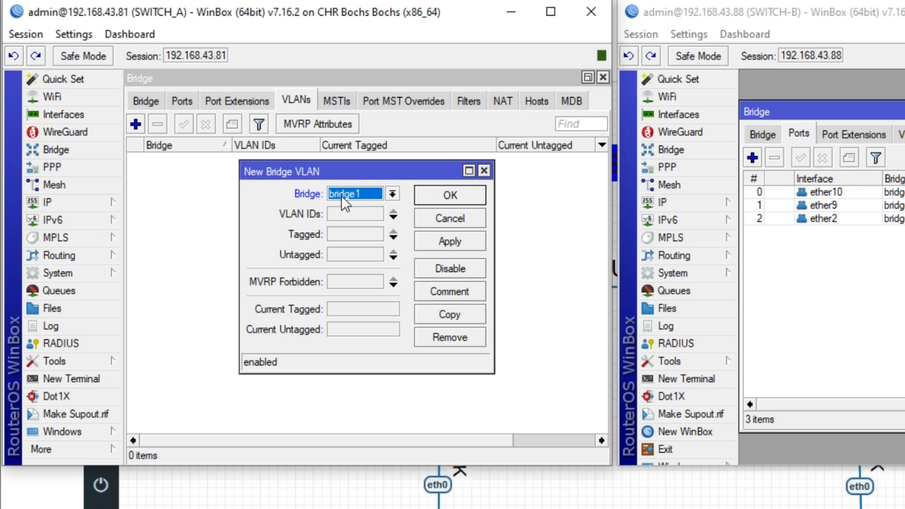
pyautogui.click(354, 231)
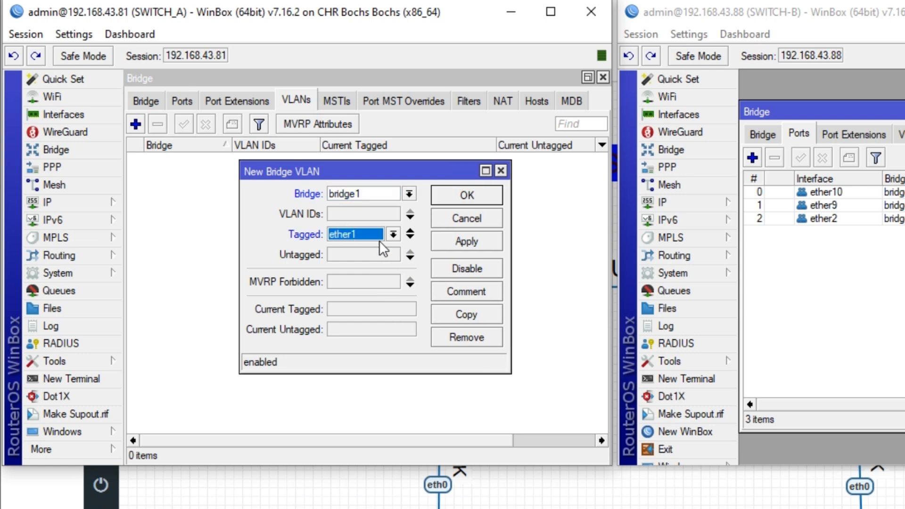
pyautogui.click(393, 235)
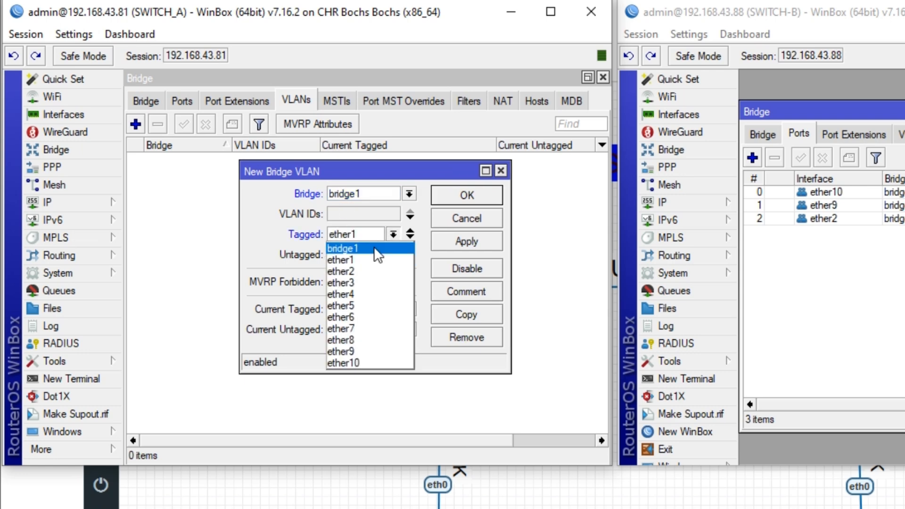
pyautogui.click(361, 273)
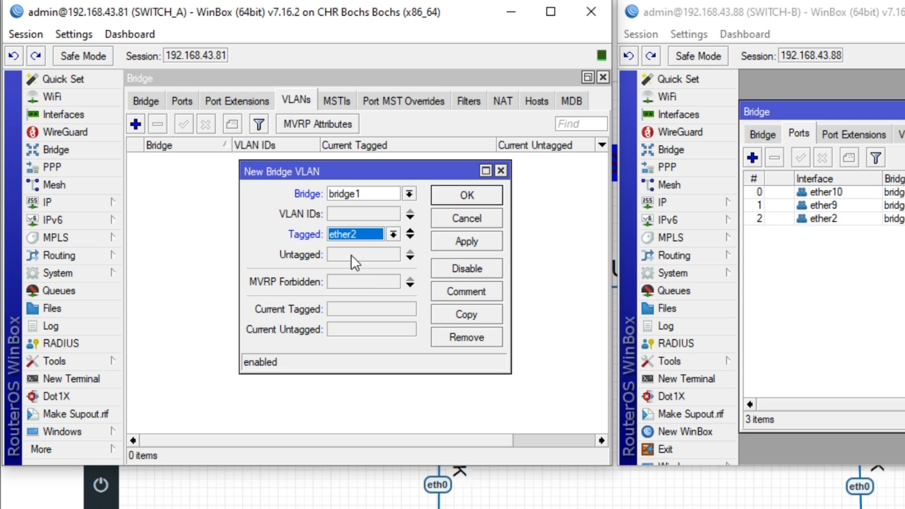
# Set ether9 and ether10 as the untagged ports of the new bridge VLAN entry on SWITCH_A
pyautogui.click(351, 254)
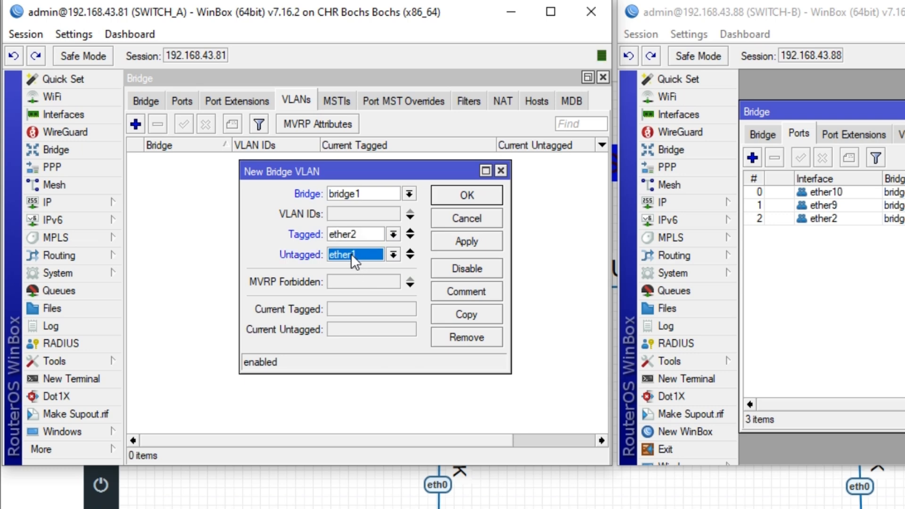
pyautogui.click(393, 254)
pyautogui.click(358, 371)
pyautogui.click(410, 258)
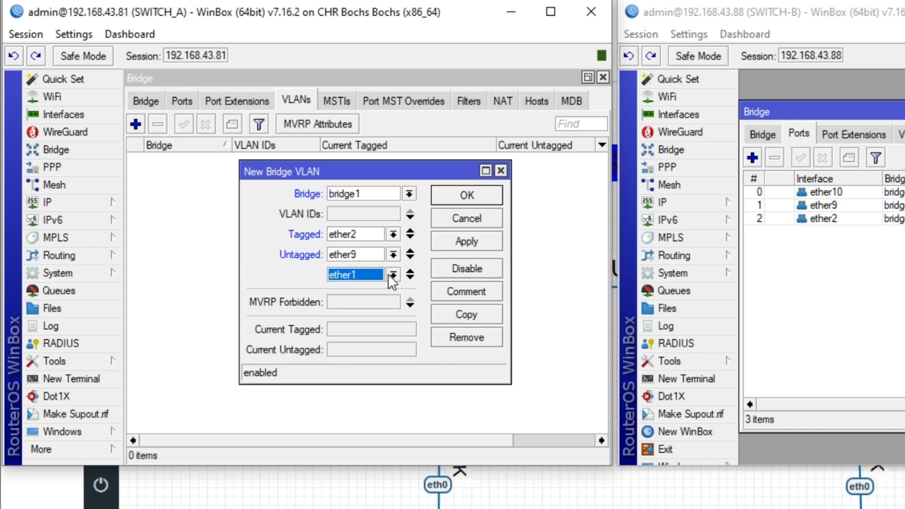
pyautogui.click(392, 275)
pyautogui.click(351, 403)
# Assign VLAN IDs 10 and 20 to the SWITCH_A bridge VLAN entry and save it
pyautogui.click(360, 212)
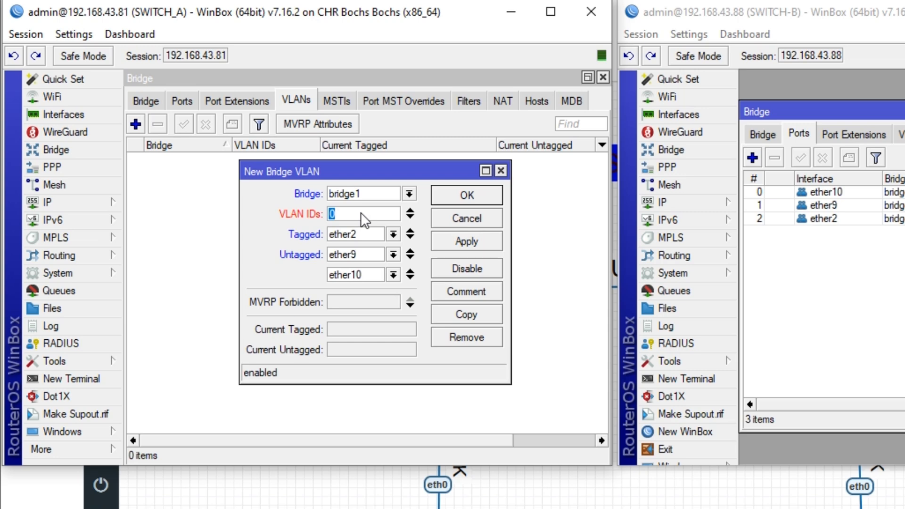
pyautogui.write('1')
pyautogui.click(410, 217)
pyautogui.write('20')
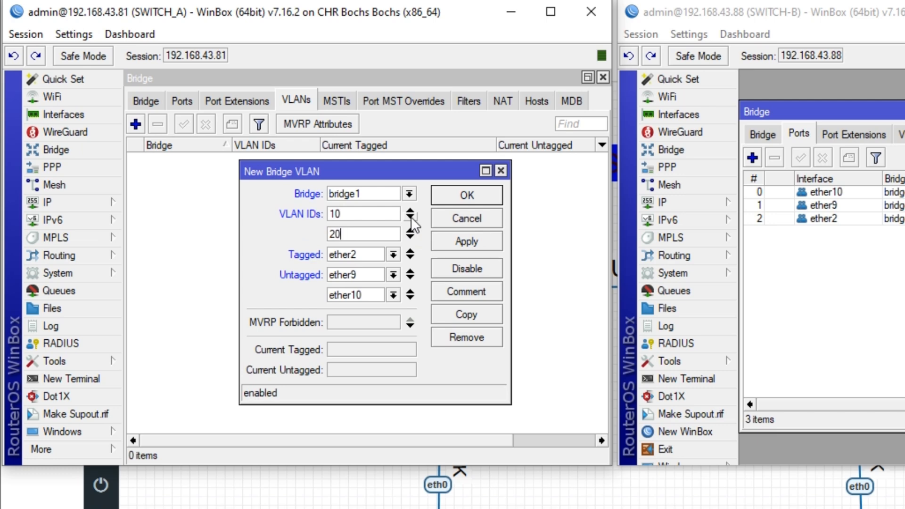
pyautogui.click(492, 242)
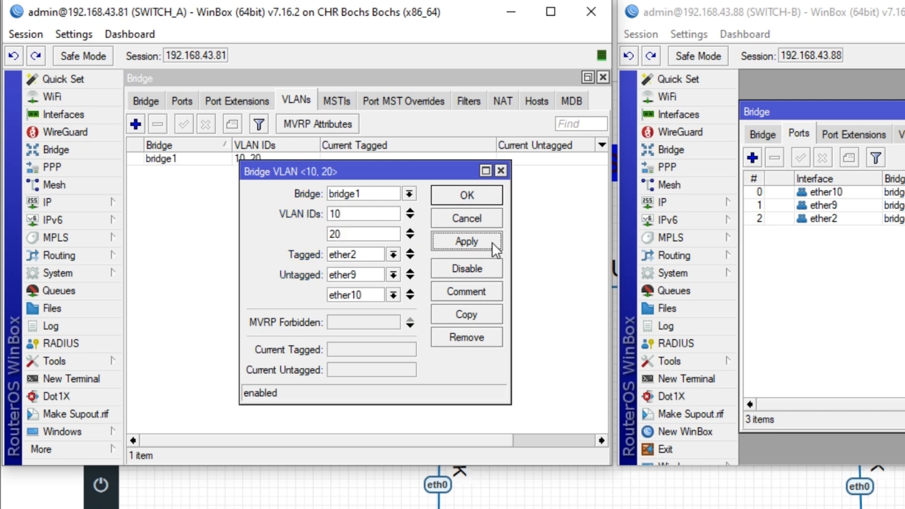
pyautogui.click(474, 199)
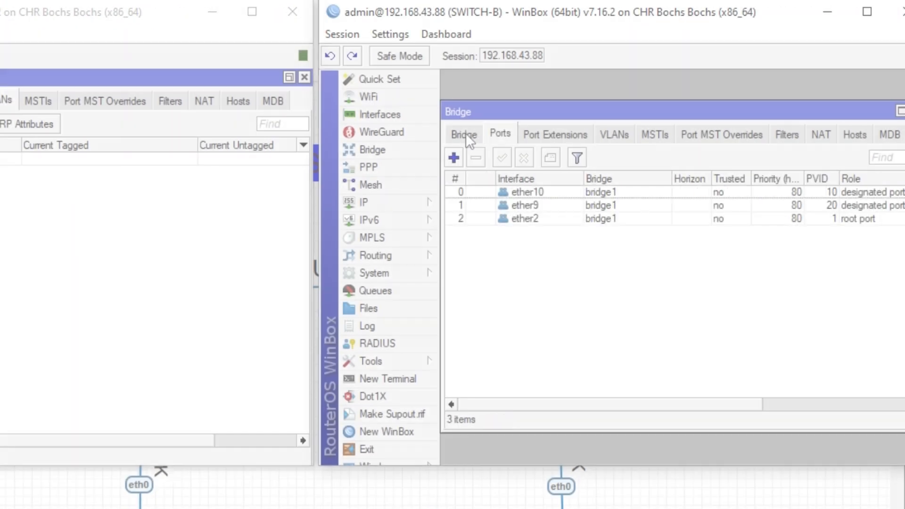
# Switch to the SWITCH-B session and look through the VLAN and general settings of bridge1 without changing them
pyautogui.click(763, 134)
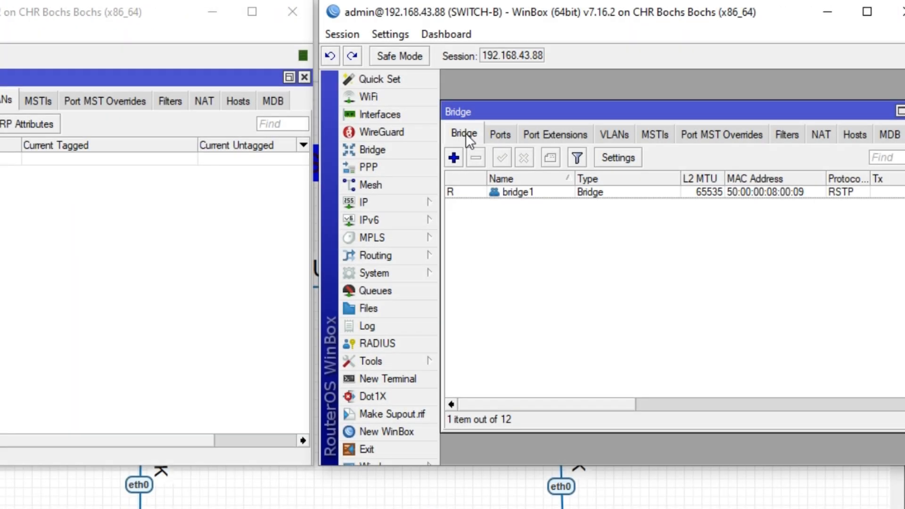
pyautogui.doubleClick(521, 191)
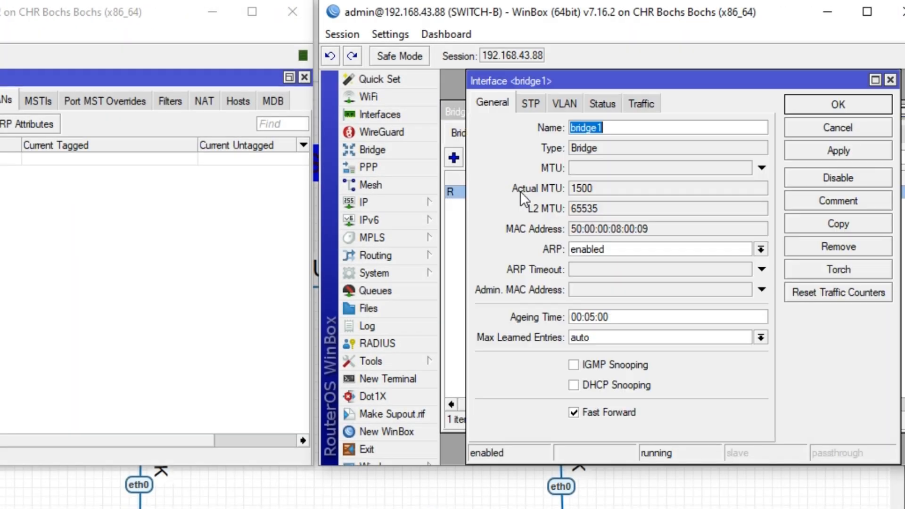
pyautogui.click(564, 105)
pyautogui.click(500, 100)
pyautogui.click(818, 127)
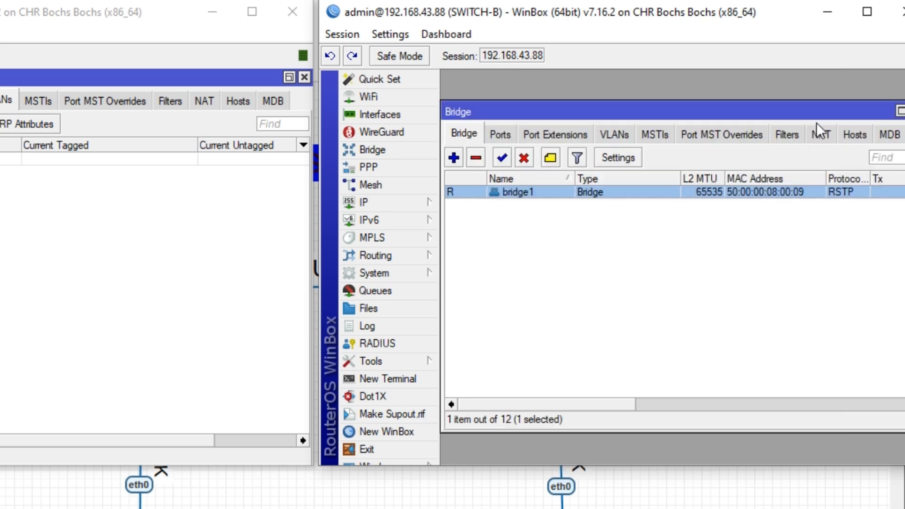
# Start a new bridge VLAN entry for bridge1 on SWITCH-B with VLAN IDs 10 and 20 and ether2 tagged
pyautogui.click(621, 134)
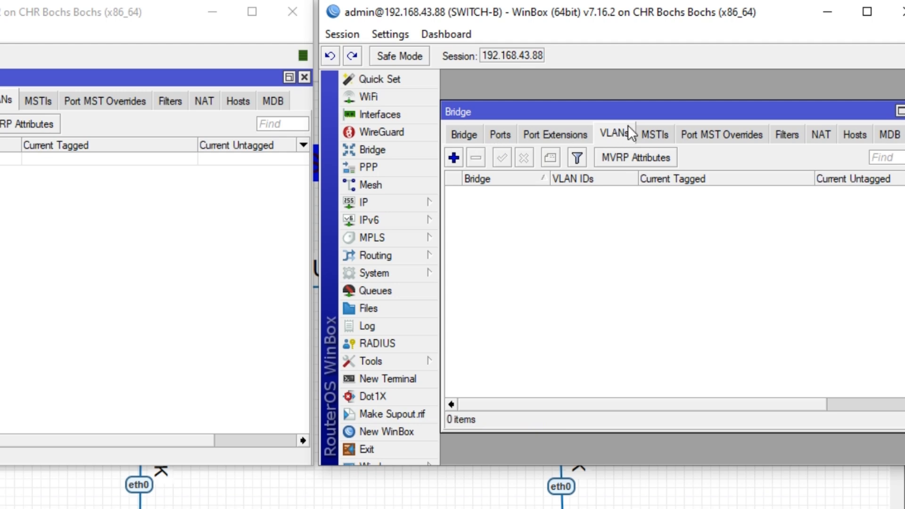
pyautogui.click(453, 158)
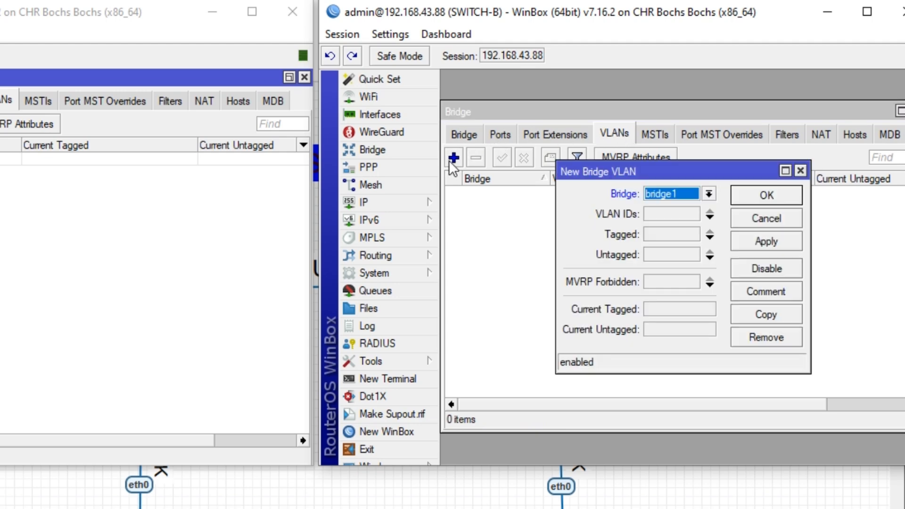
pyautogui.click(657, 212)
pyautogui.write('1')
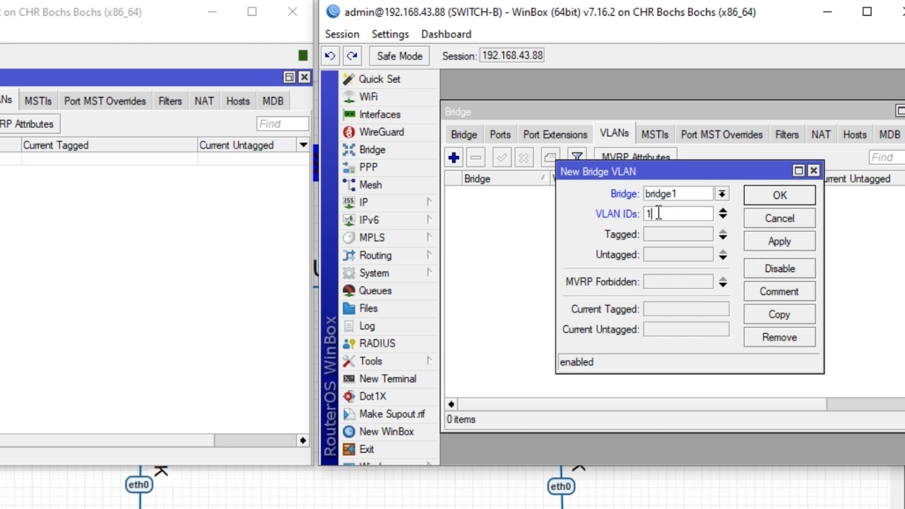
pyautogui.write('0')
pyautogui.click(725, 217)
pyautogui.write('20')
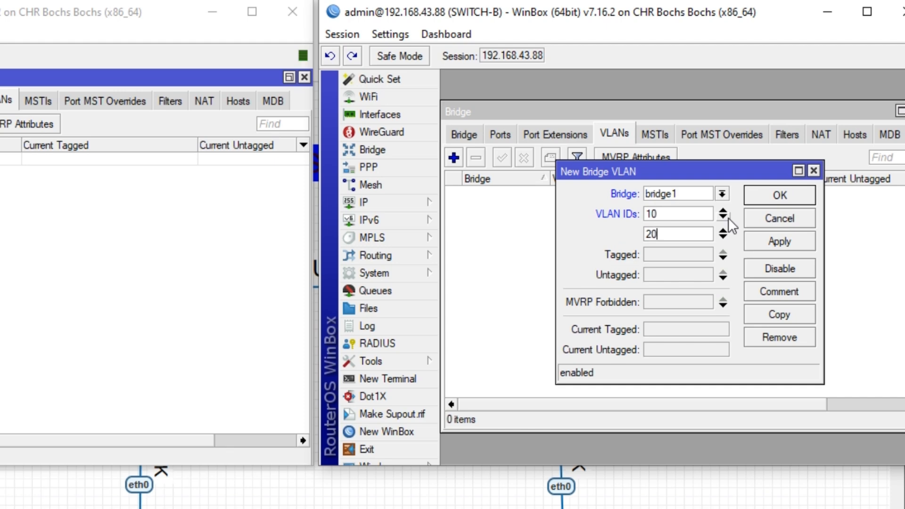
pyautogui.click(722, 257)
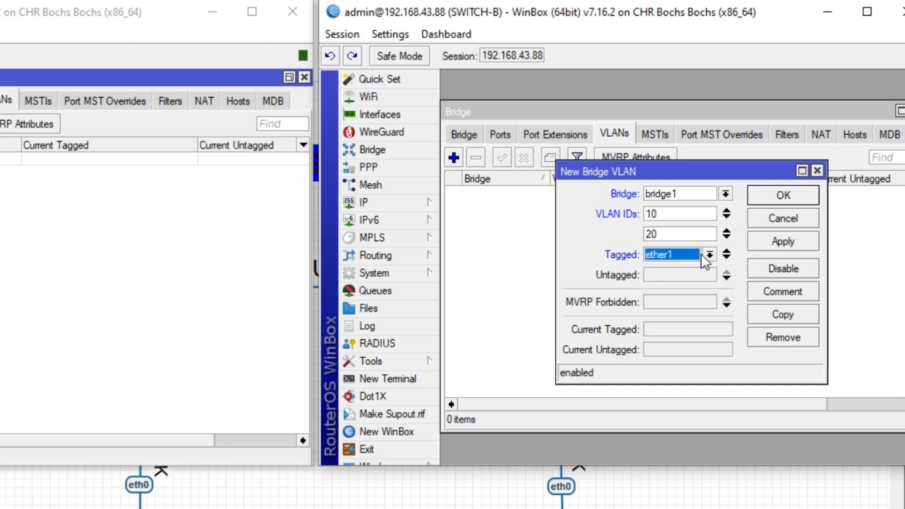
pyautogui.click(709, 254)
pyautogui.click(674, 290)
# Set ether9 and ether10 as untagged ports of the SWITCH-B bridge VLAN entry and save it
pyautogui.click(726, 278)
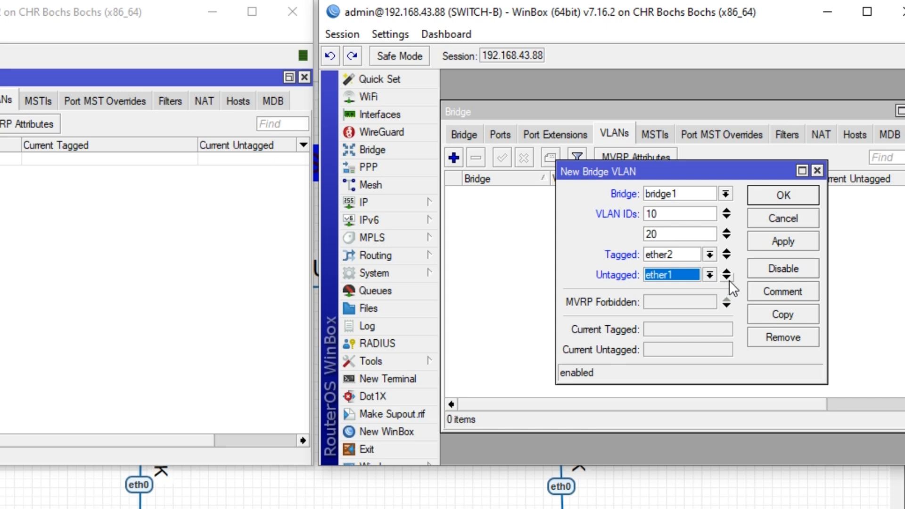
pyautogui.click(728, 278)
pyautogui.click(709, 274)
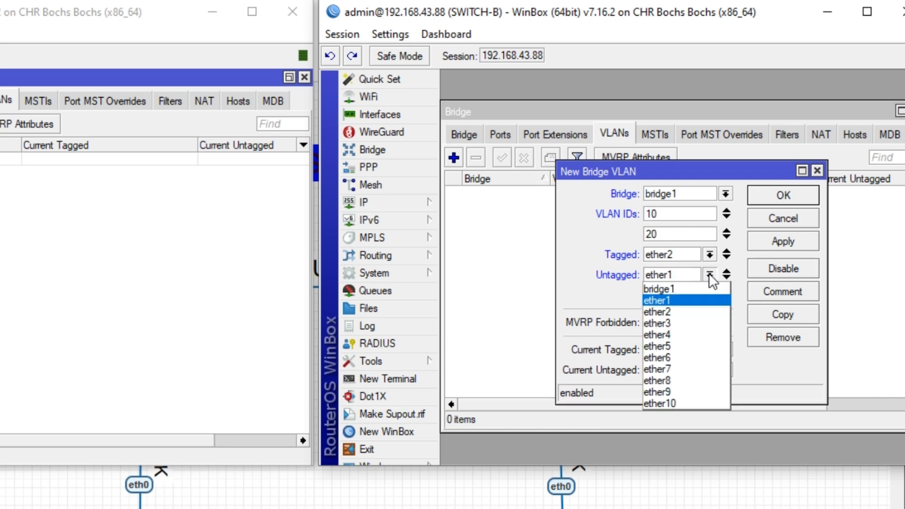
pyautogui.click(672, 391)
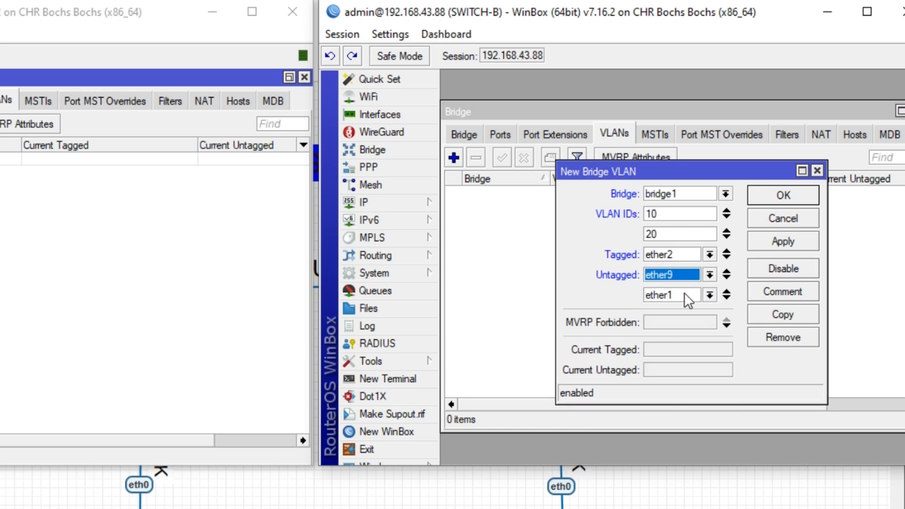
pyautogui.click(709, 295)
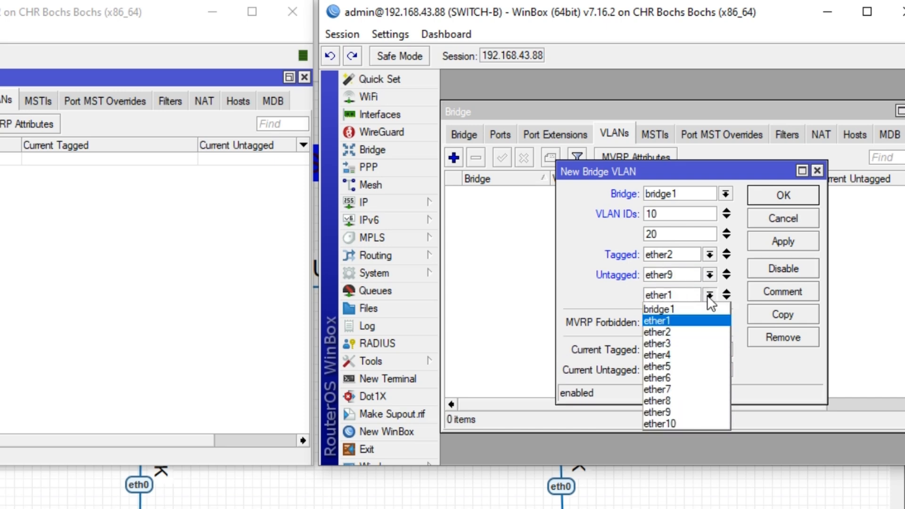
pyautogui.click(668, 420)
pyautogui.click(773, 242)
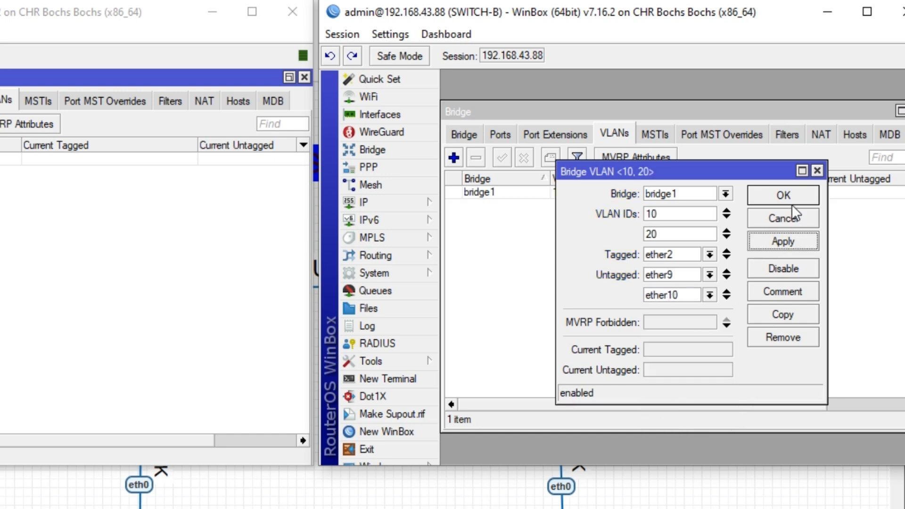
pyautogui.click(795, 191)
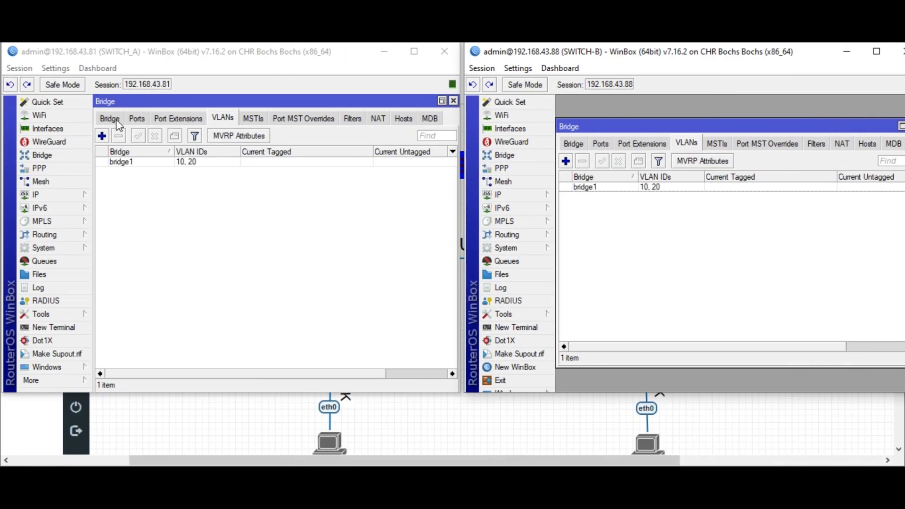
# Enable VLAN filtering on bridge1 of SWITCH_A and save the bridge settings
pyautogui.click(110, 119)
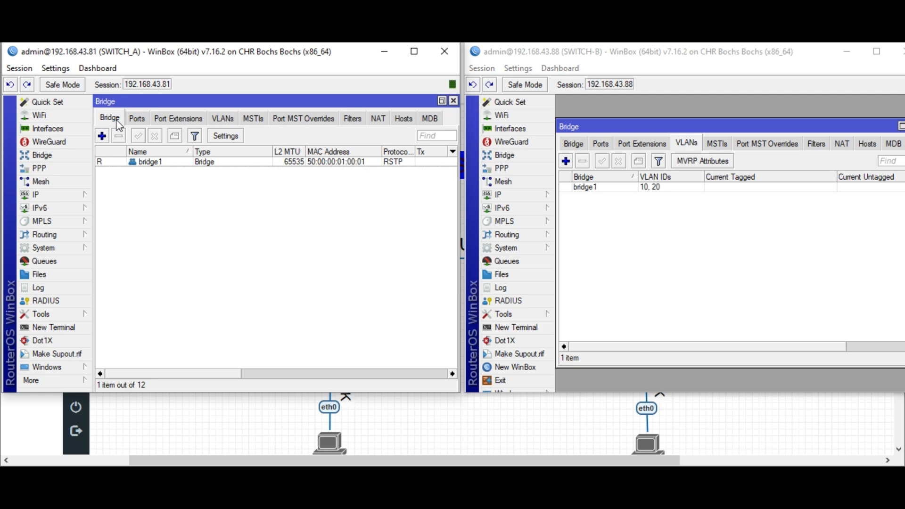
pyautogui.click(229, 121)
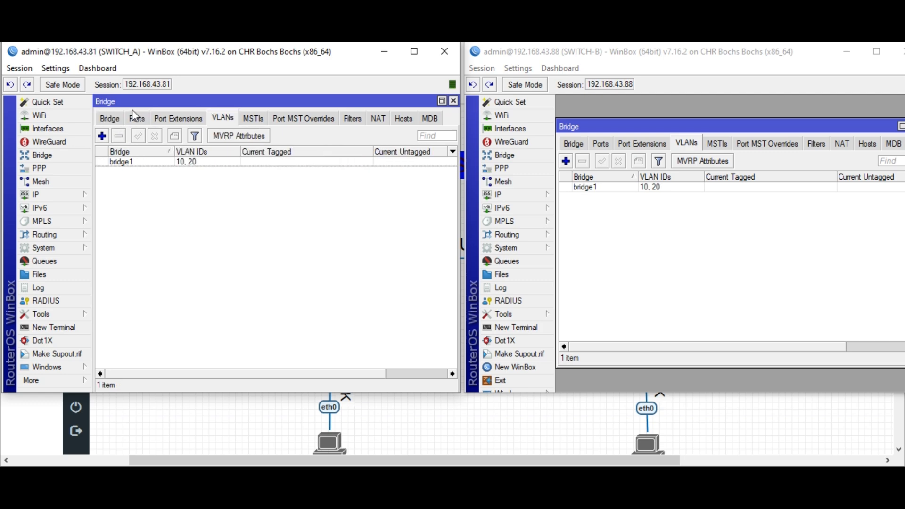
pyautogui.click(119, 122)
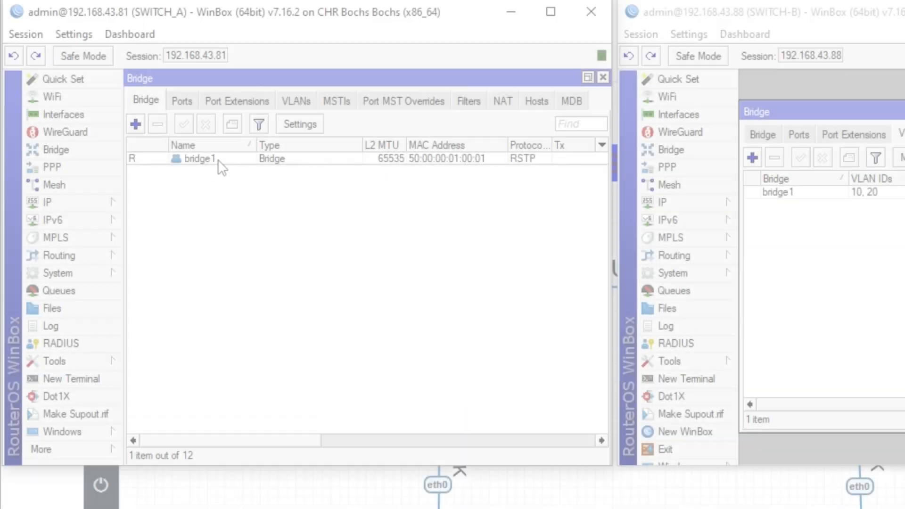
pyautogui.doubleClick(176, 162)
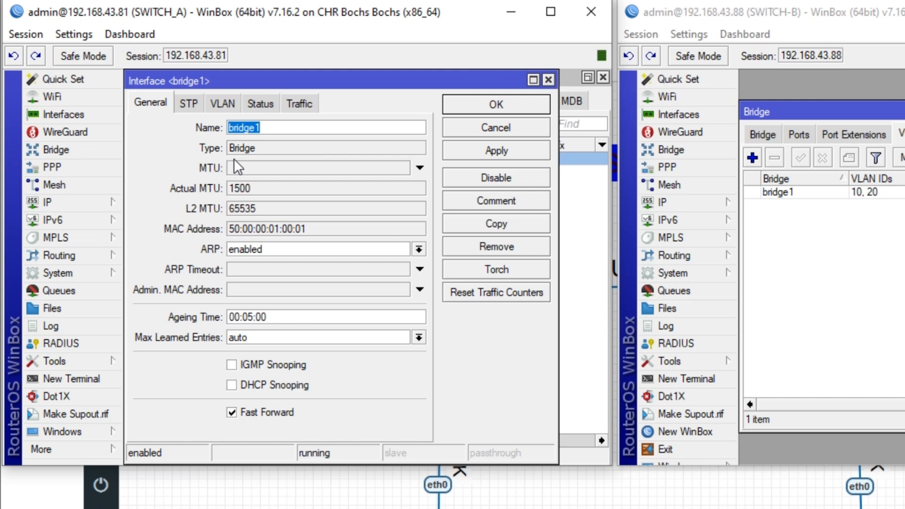
pyautogui.click(225, 101)
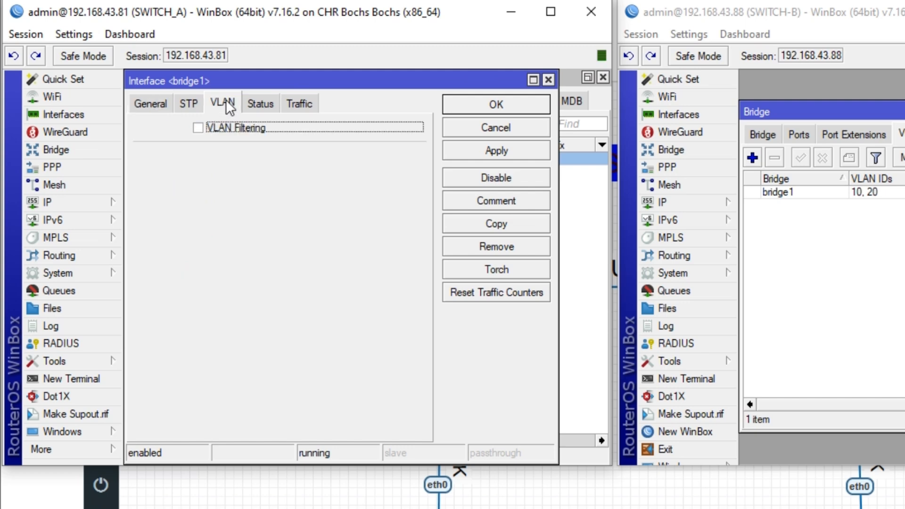
pyautogui.click(199, 128)
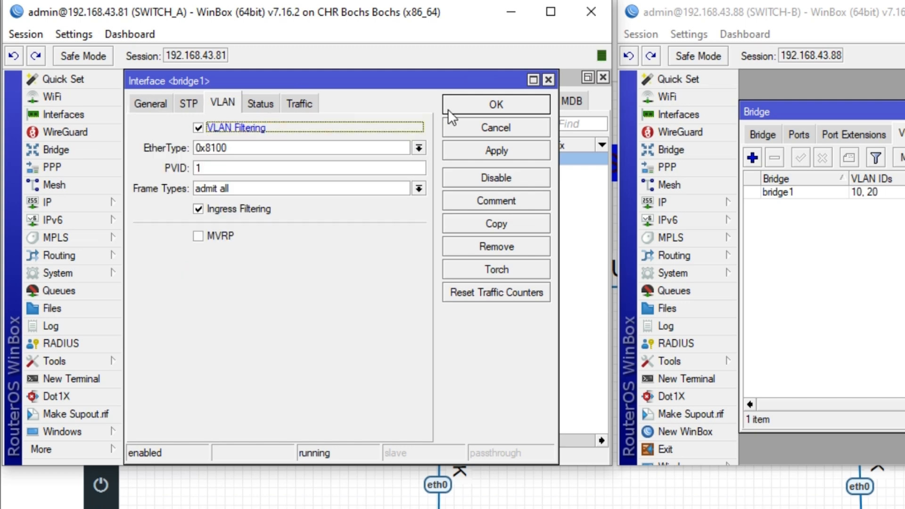
pyautogui.click(491, 148)
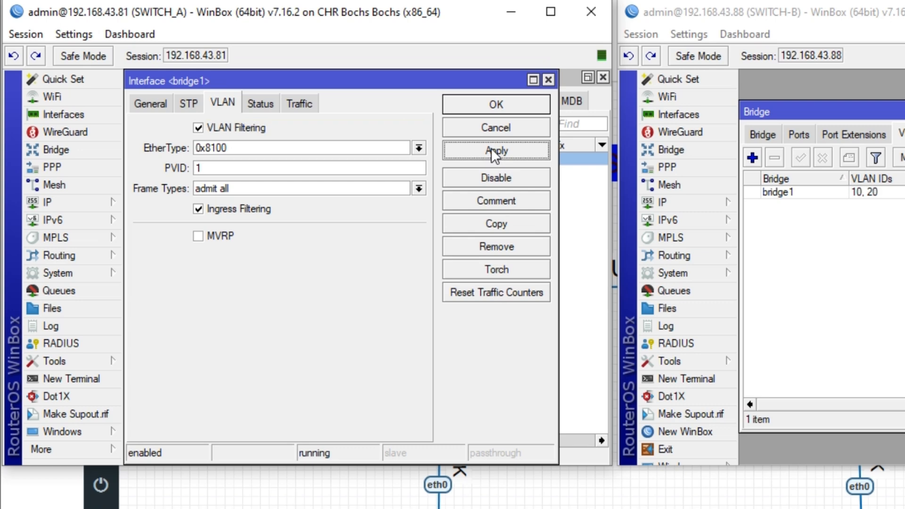
pyautogui.click(489, 106)
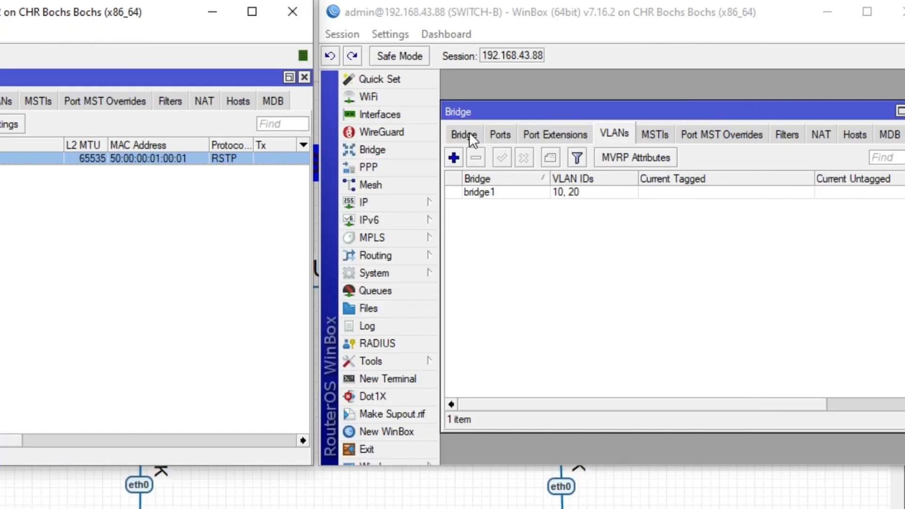
# Enable VLAN filtering on bridge1 of SWITCH-B and save the bridge settings
pyautogui.click(466, 132)
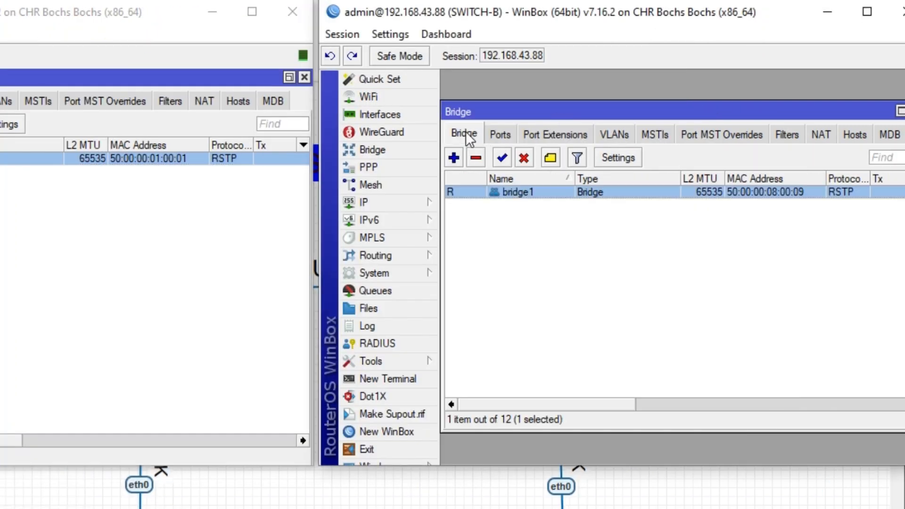
pyautogui.doubleClick(531, 191)
pyautogui.click(562, 103)
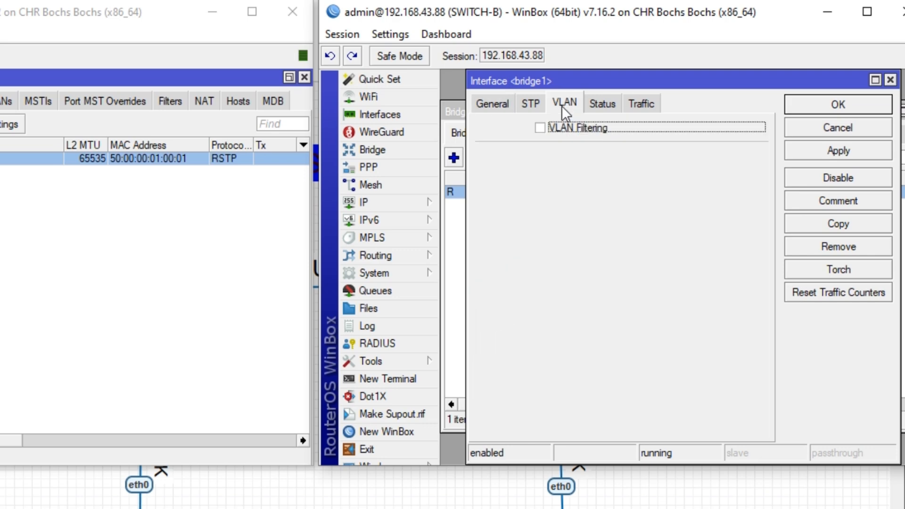
pyautogui.click(539, 127)
pyautogui.click(821, 149)
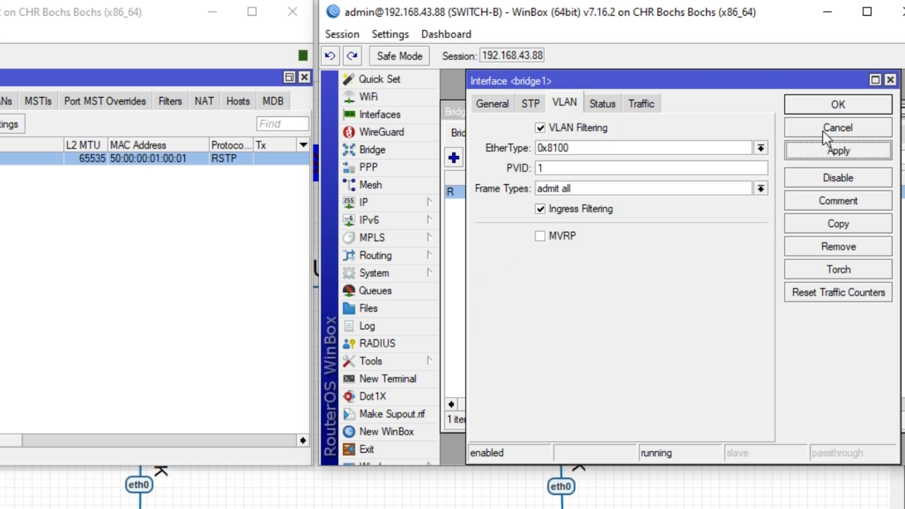
pyautogui.click(819, 106)
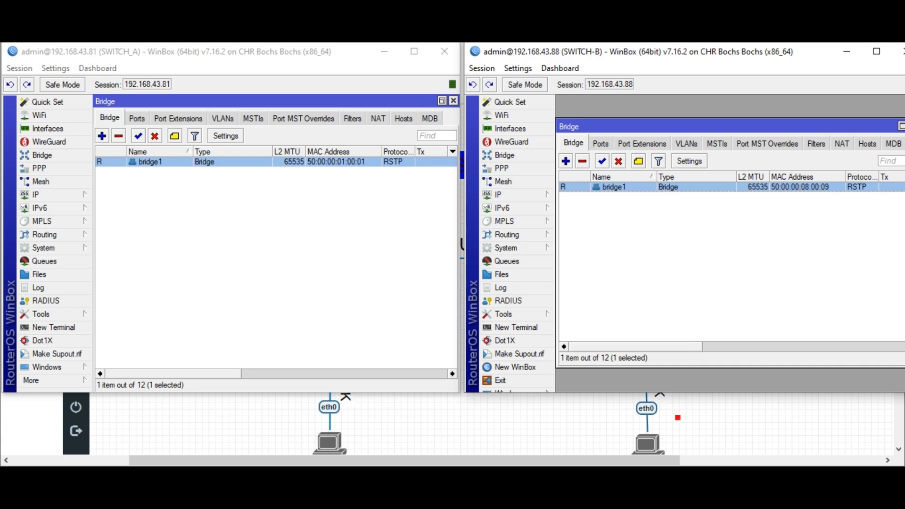
# Switch to the Telnet console of PC2, the VLAN 10 PC on Switch_A, and assign it the IP address 192.168.10.2/24
pyautogui.moveTo(618, 475)
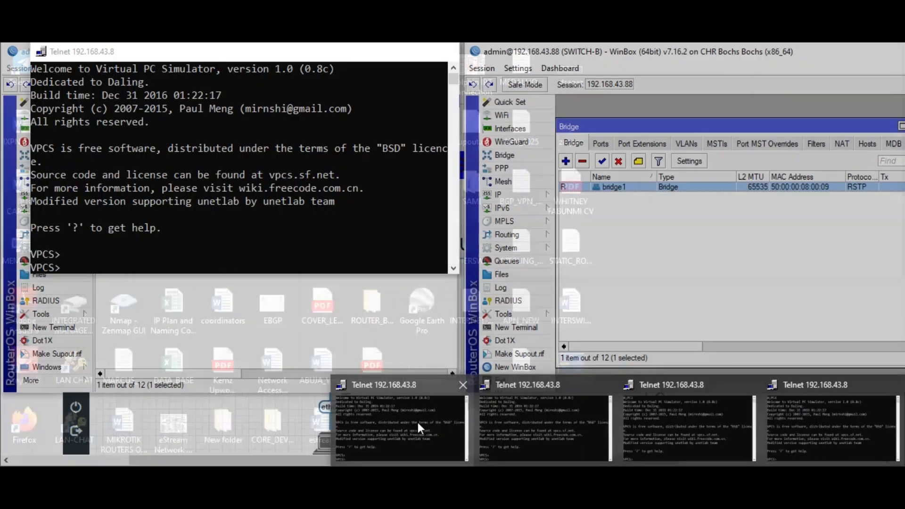
pyautogui.click(418, 422)
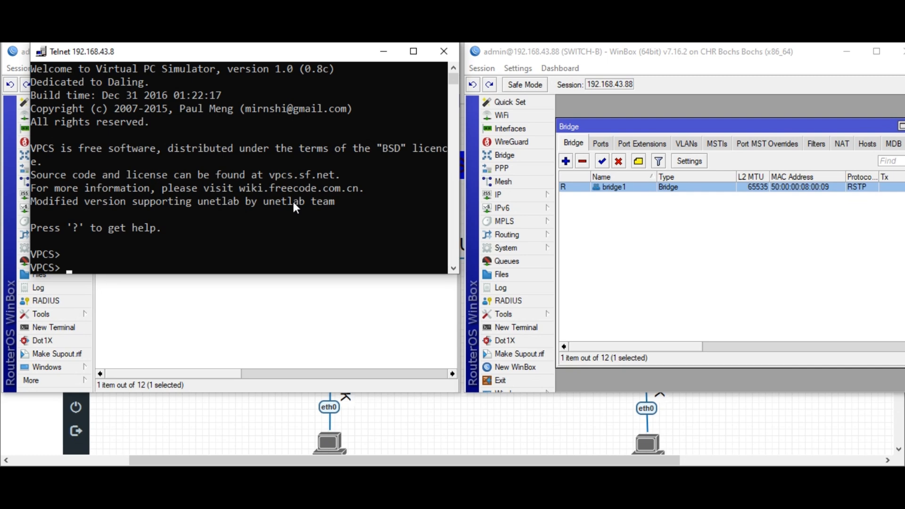
pyautogui.write('ip 1')
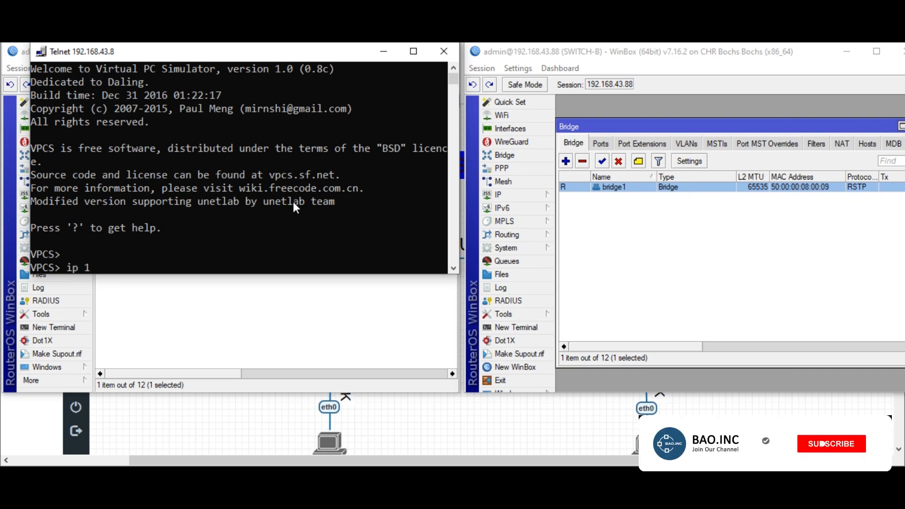
pyautogui.write('92.1')
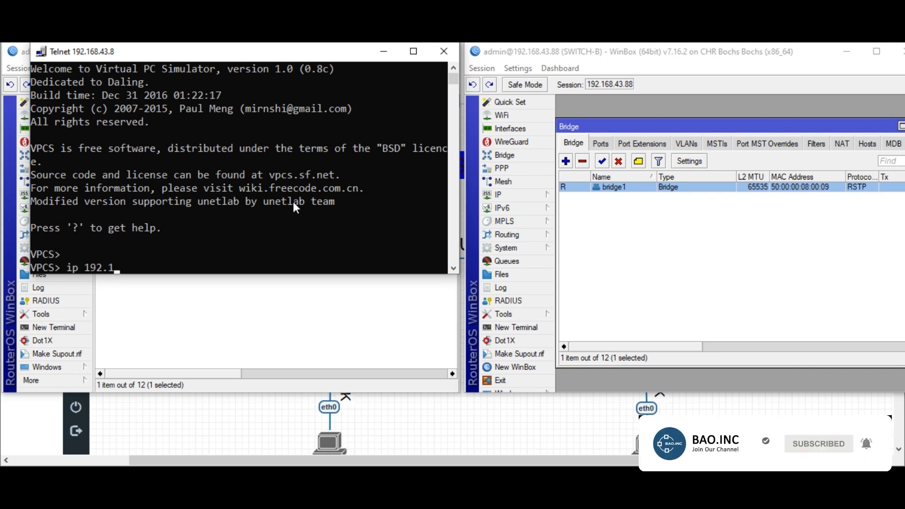
pyautogui.write('68')
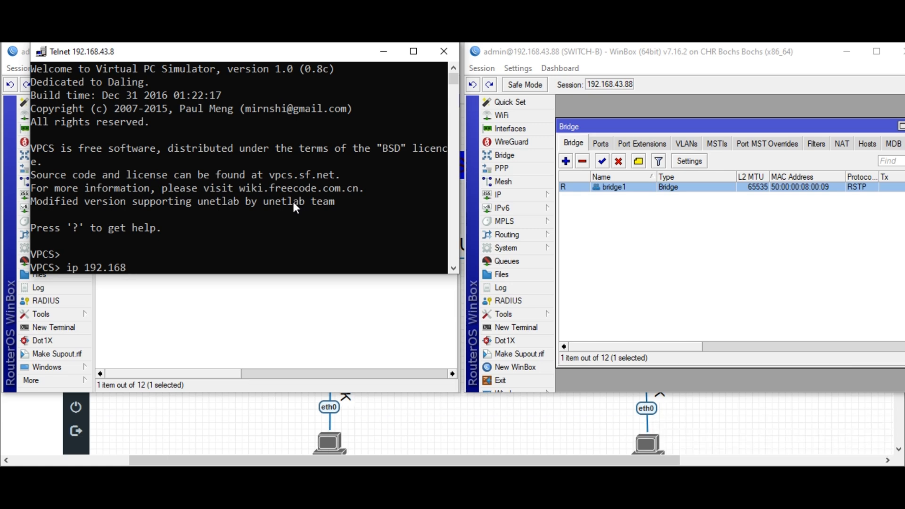
pyautogui.write('.10.2/24')
pyautogui.press('Return')
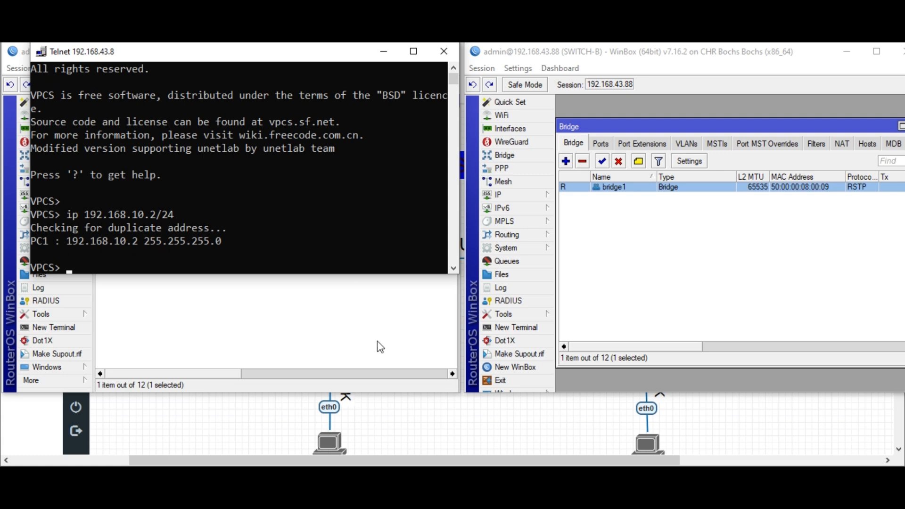
# Consult the topology diagram, switch to the Telnet console of PC4 and assign it the IP address 192.168.10.4/24
pyautogui.click(684, 426)
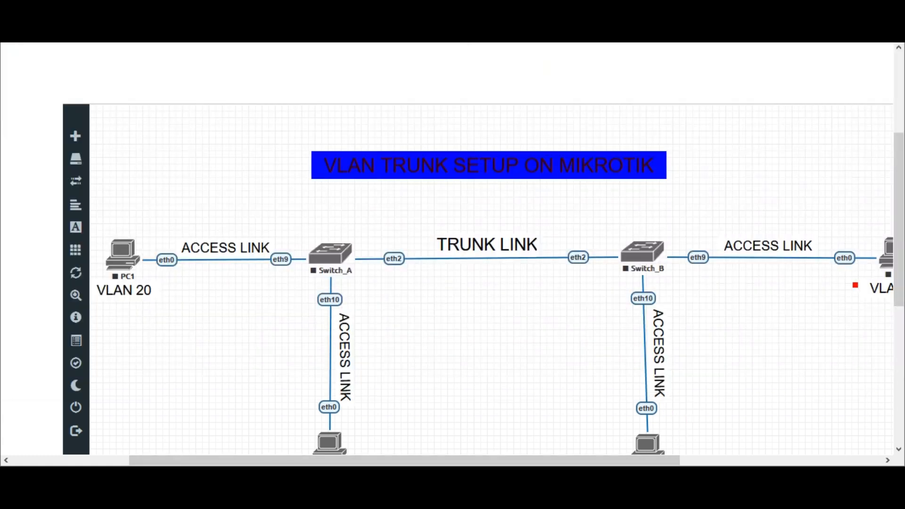
pyautogui.moveTo(899, 259); pyautogui.dragTo(899, 299)
pyautogui.moveTo(707, 475)
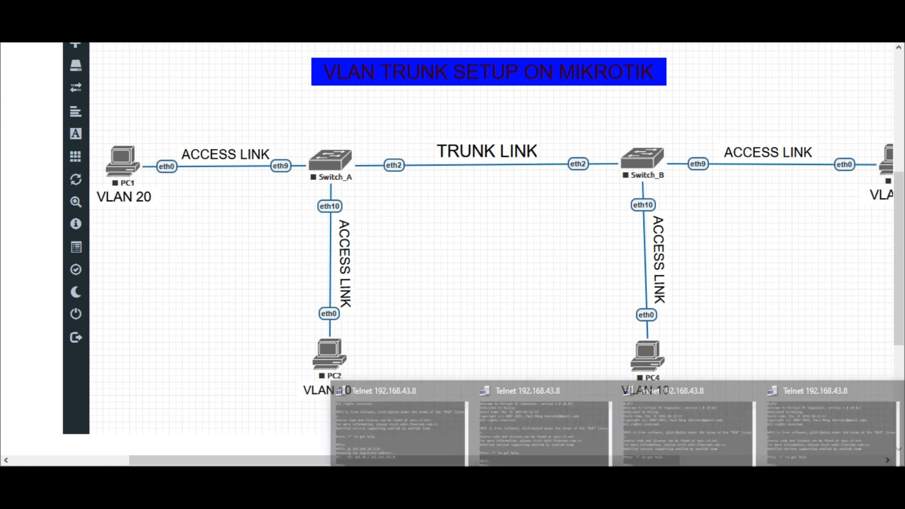
pyautogui.click(793, 431)
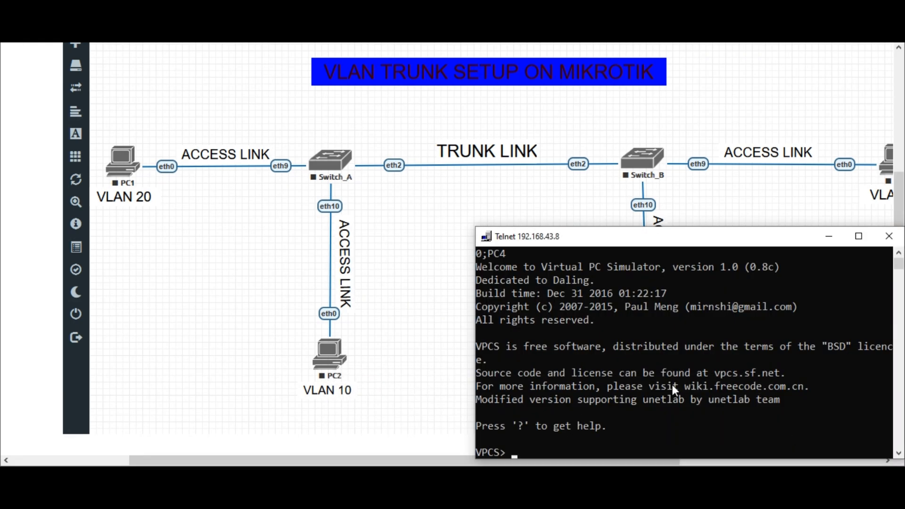
pyautogui.write('ip 192.168.10.4/24')
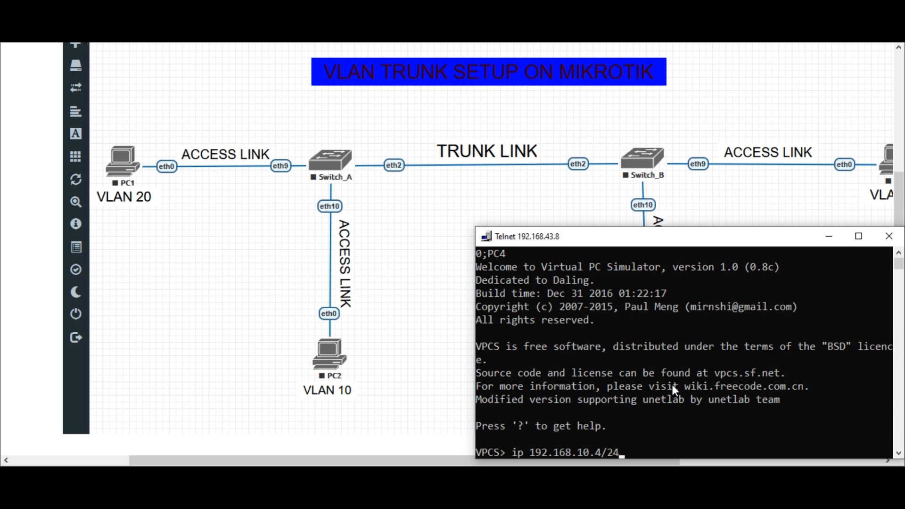
pyautogui.press('Return')
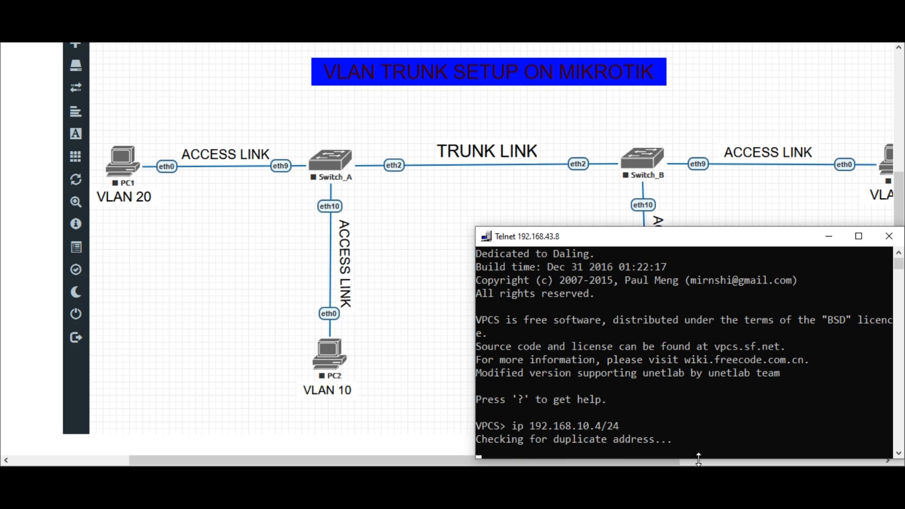
# Return to the PC2 console and ping 192.168.10.4 to test VLAN 10 across the trunk
pyautogui.moveTo(657, 465)
pyautogui.click(395, 414)
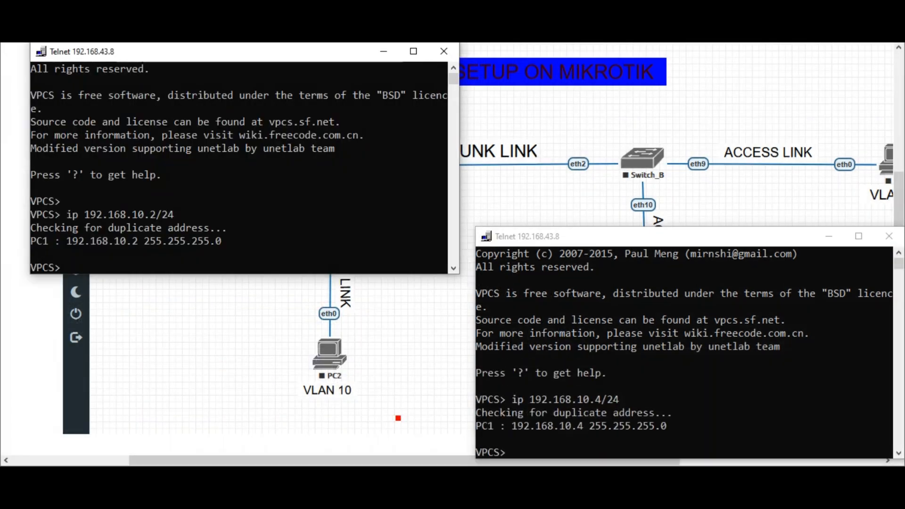
pyautogui.click(213, 228)
pyautogui.write('pin')
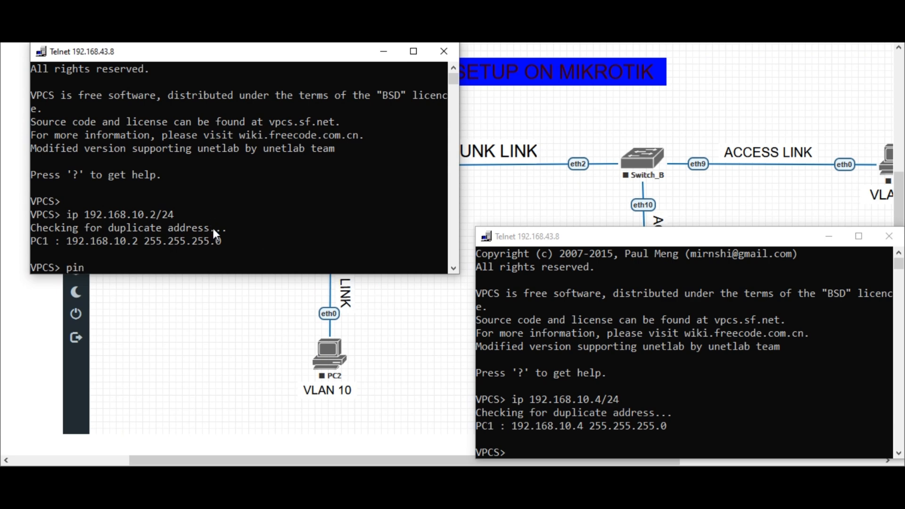
pyautogui.write('g 192.168.10.4')
pyautogui.press('Return')
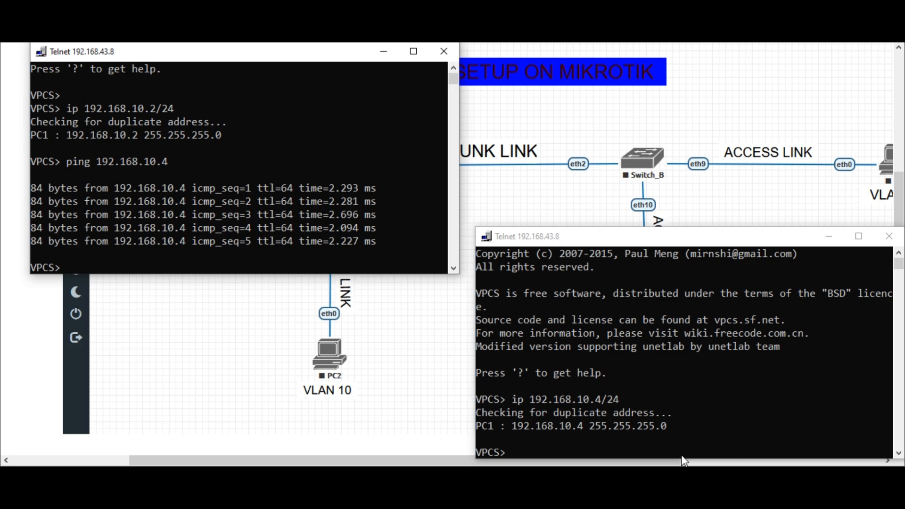
# Switch to the Telnet console of PC1, the VLAN 20 PC on Switch_A, and assign it the IP address 192.168.20.2/24
pyautogui.moveTo(683, 476)
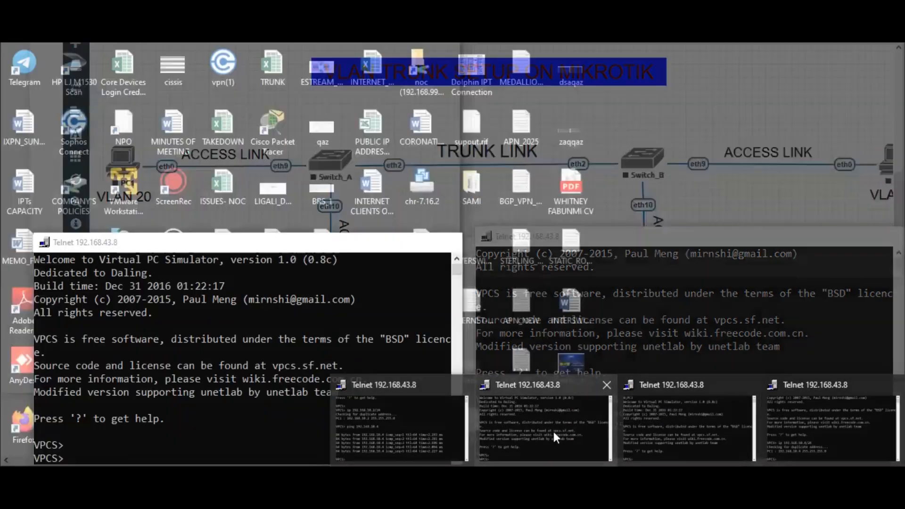
pyautogui.click(553, 431)
pyautogui.click(312, 377)
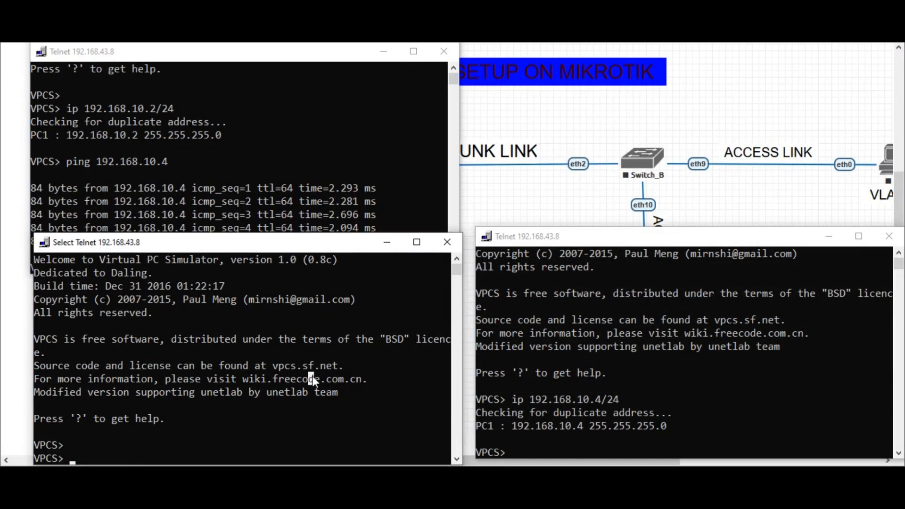
pyautogui.write('ip 192')
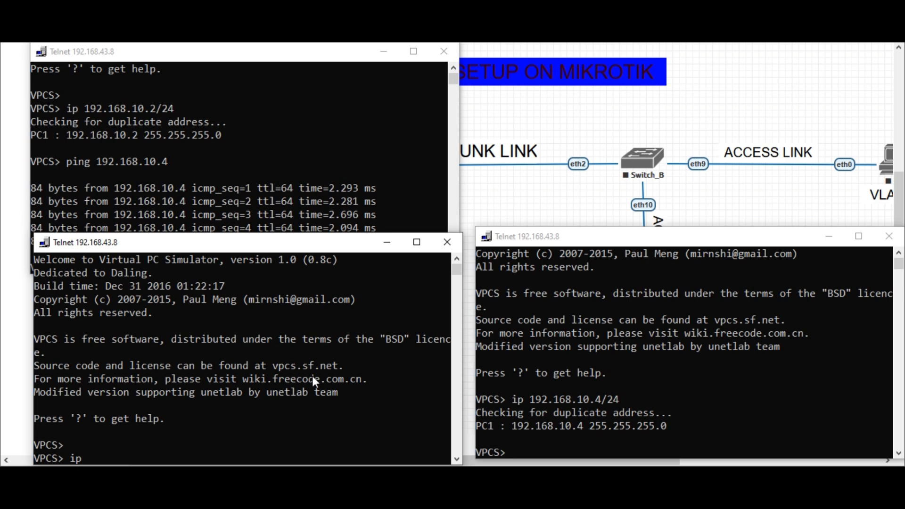
pyautogui.write('.168.20.2/24')
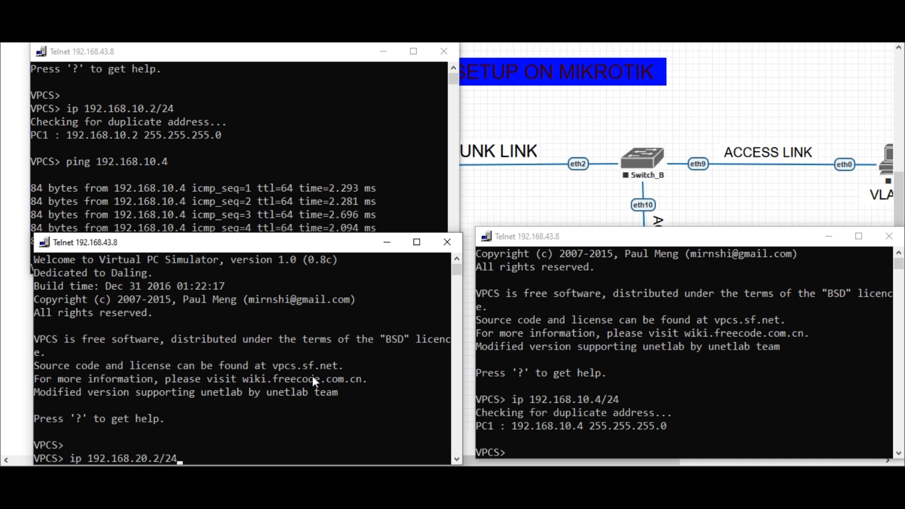
pyautogui.press('Return')
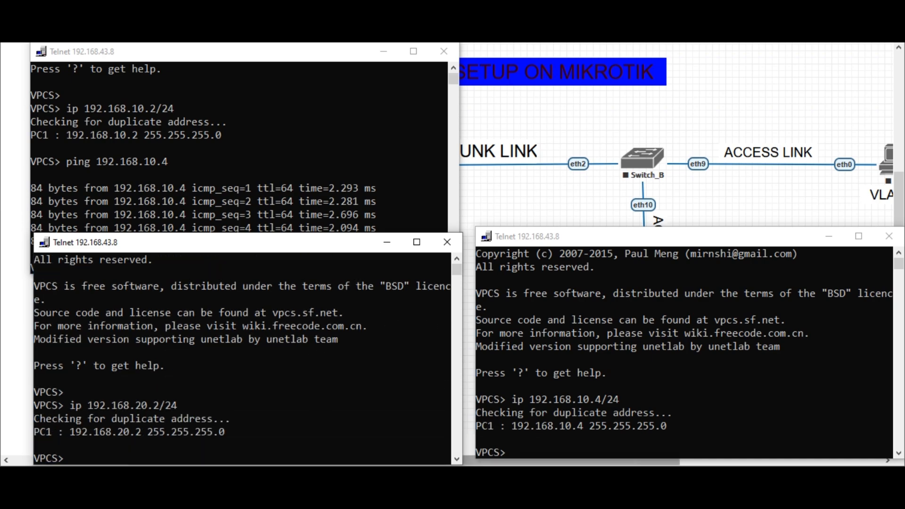
# Switch to the Telnet console of PC3 and assign it the IP address 192.168.20.3/24
pyautogui.click(685, 428)
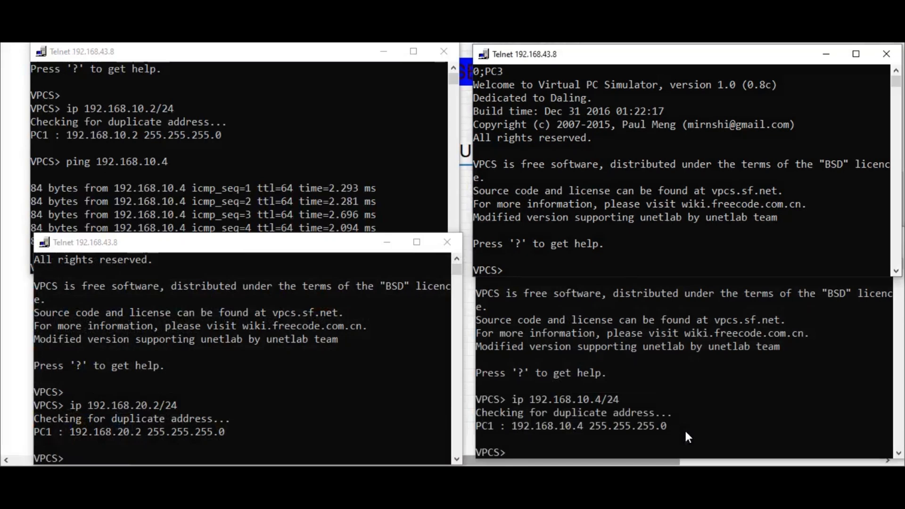
pyautogui.click(660, 208)
pyautogui.write('ip 192.168.')
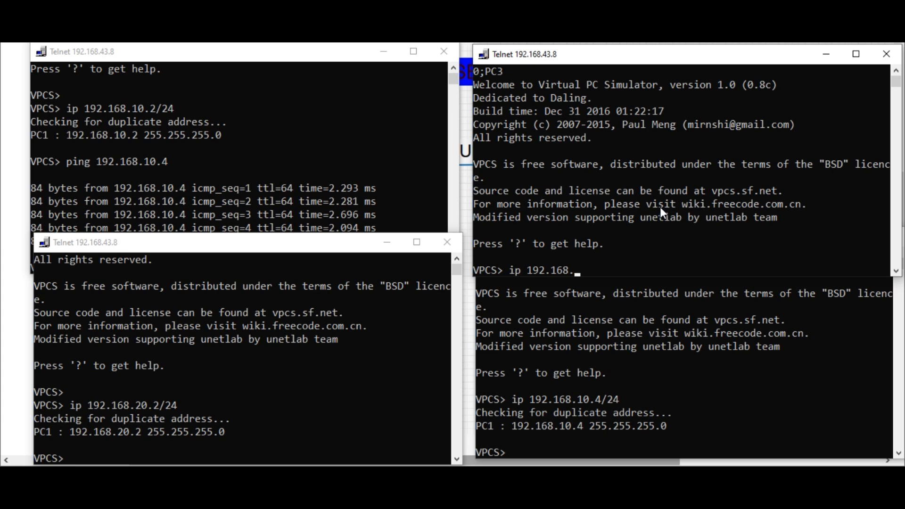
pyautogui.write('20.3/24')
pyautogui.press('Return')
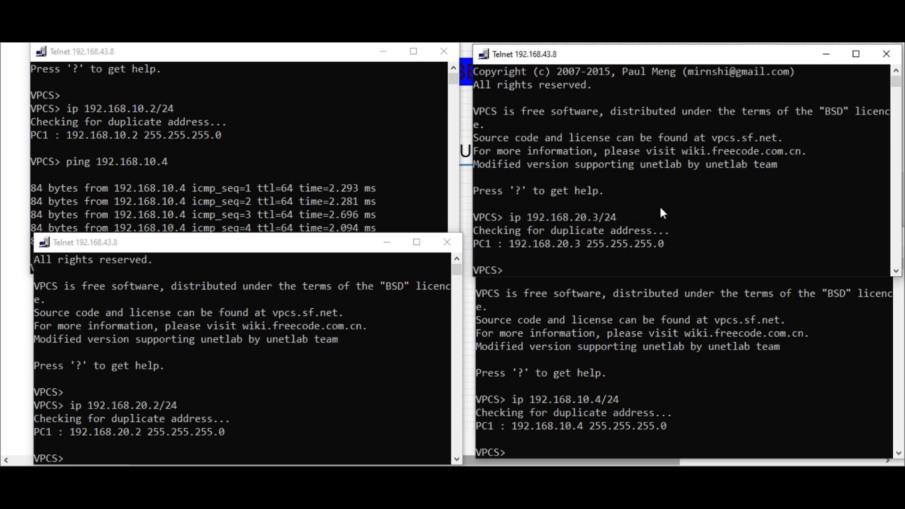
# Ping 192.168.20.2 from PC3 to test VLAN 20 across the trunk
pyautogui.write('ping 192.168.2')
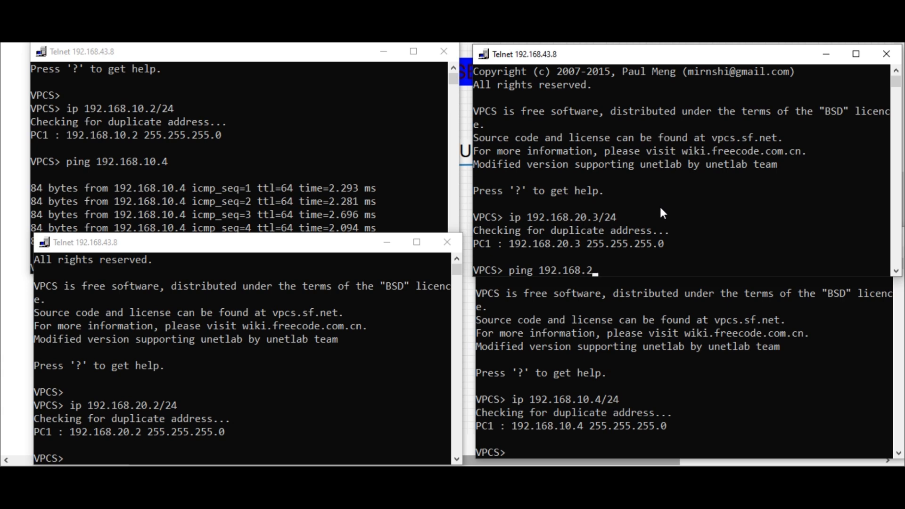
pyautogui.write('0.2')
pyautogui.press('Return')
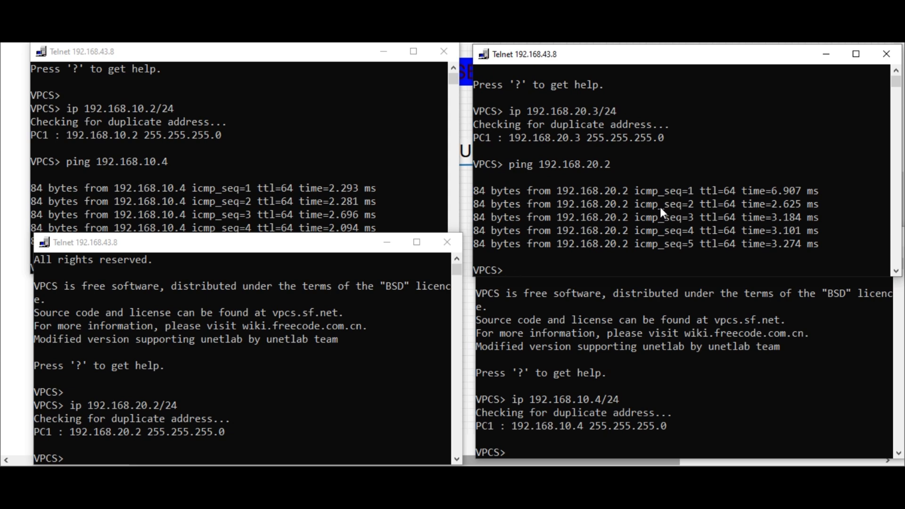
# Edit the previous ping command on PC3 to target 192.168.10.4 and run it to test reachability between the VLANs
pyautogui.press('Up')
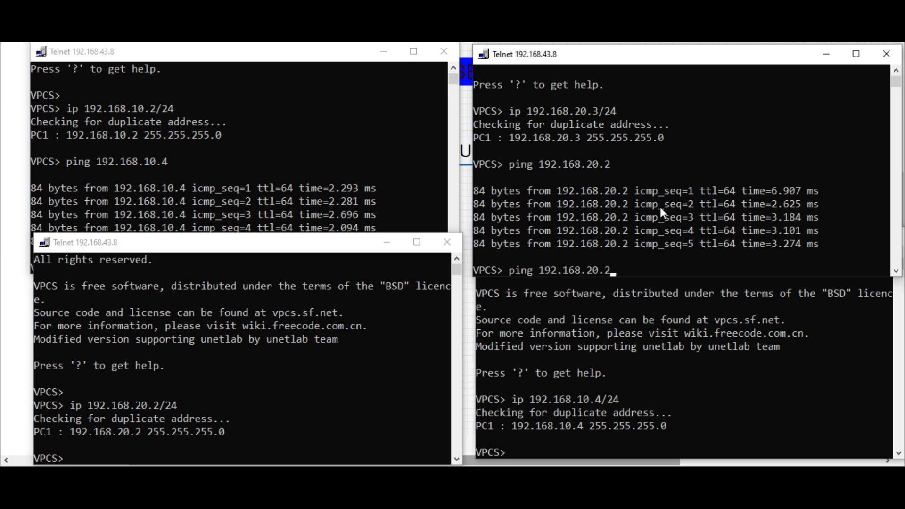
pyautogui.press('BackSpace')
pyautogui.press('BackSpace')
pyautogui.press('BackSpace')
pyautogui.press('BackSpace')
pyautogui.write('10.4')
pyautogui.press('Return')
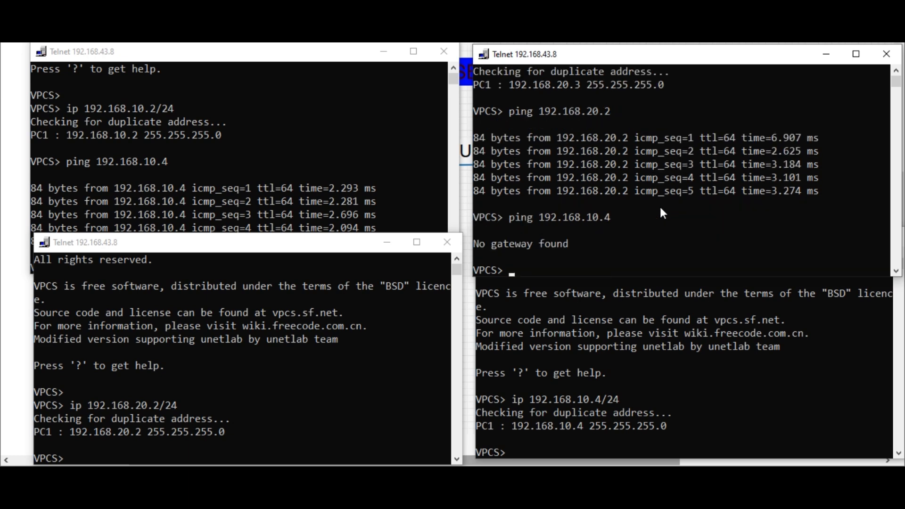